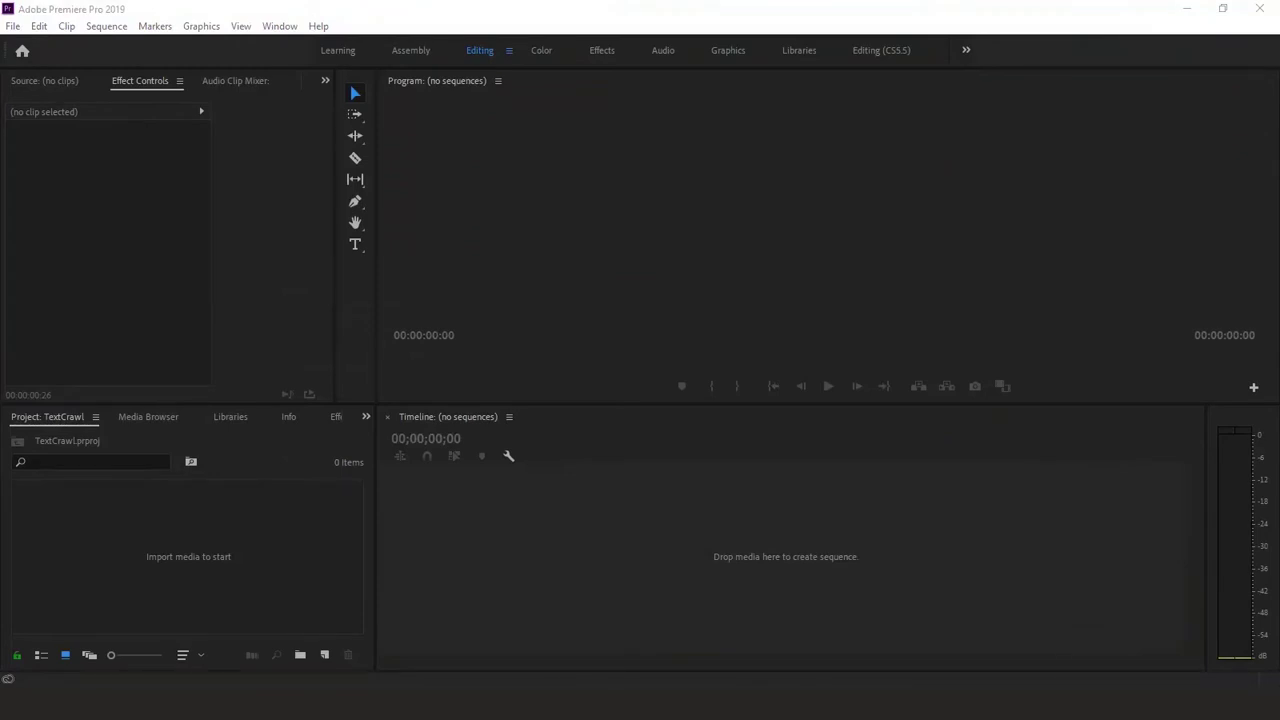
Step: Open the New Item menu of the empty TextCrawl Project panel
left_click(78, 553)
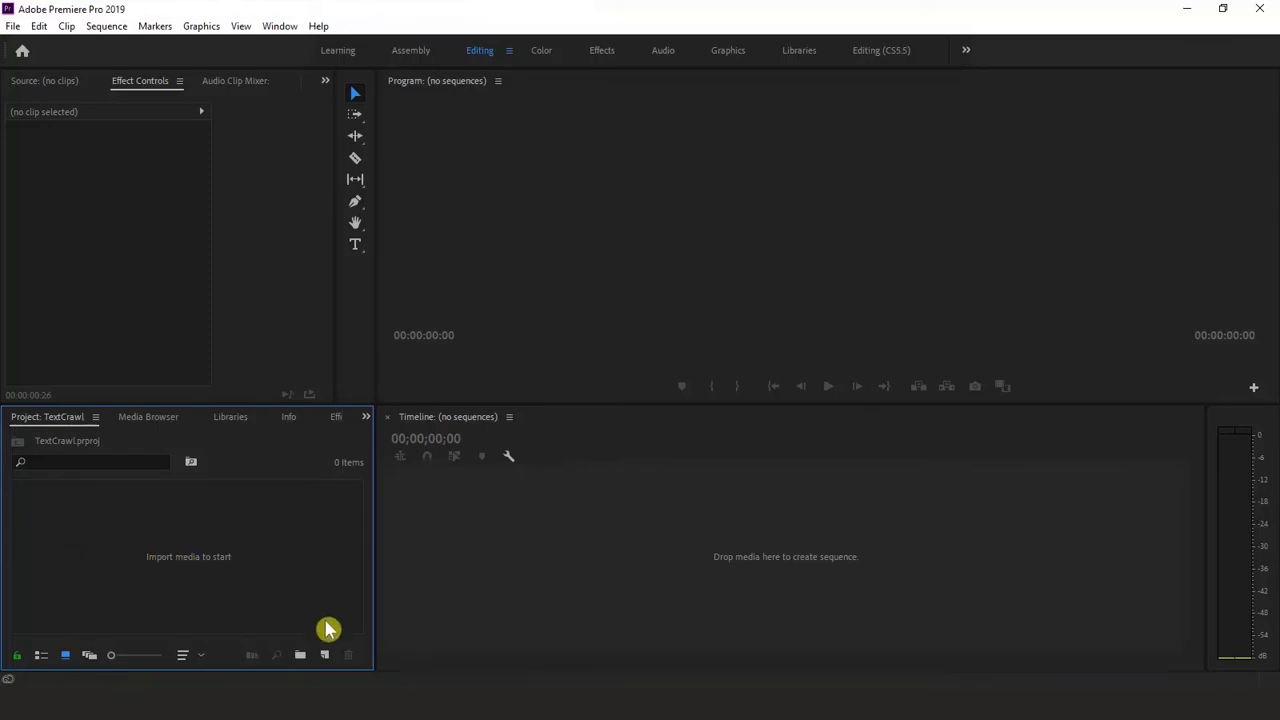
left_click(327, 657)
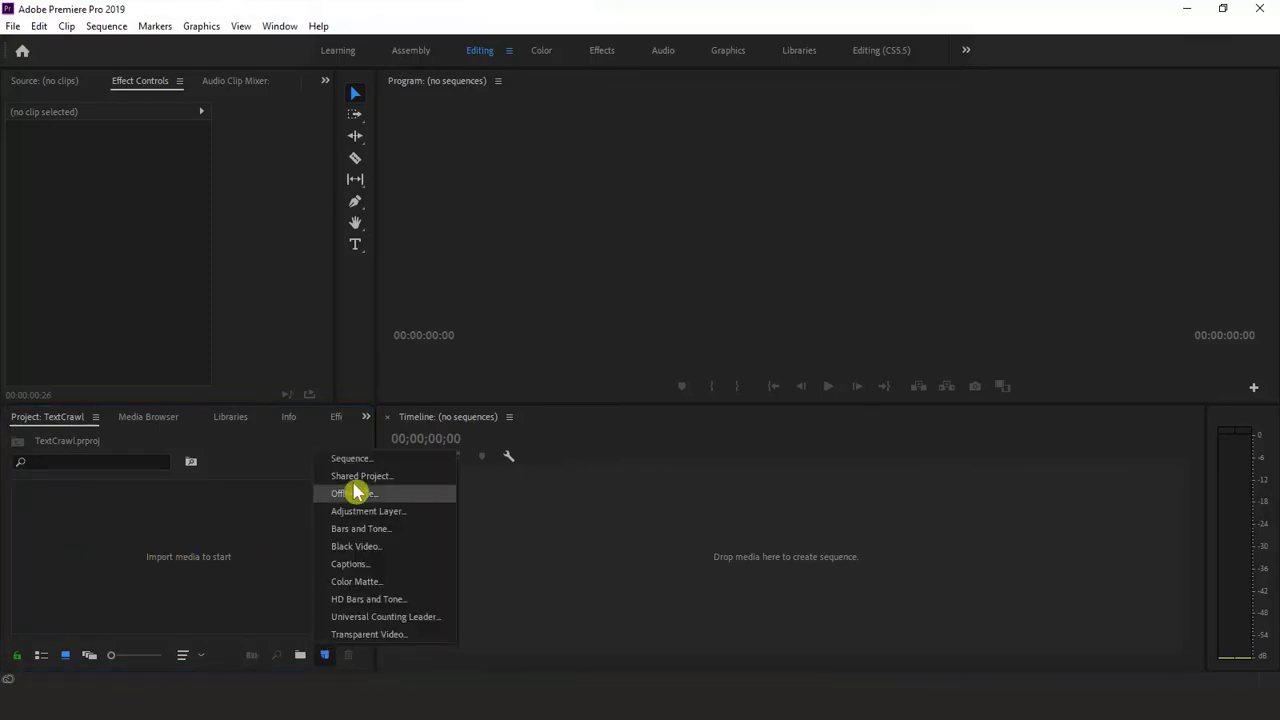
Step: Create a 3840×2160 bright yellow color matte, keeping the default name Color Matte
left_click(383, 591)
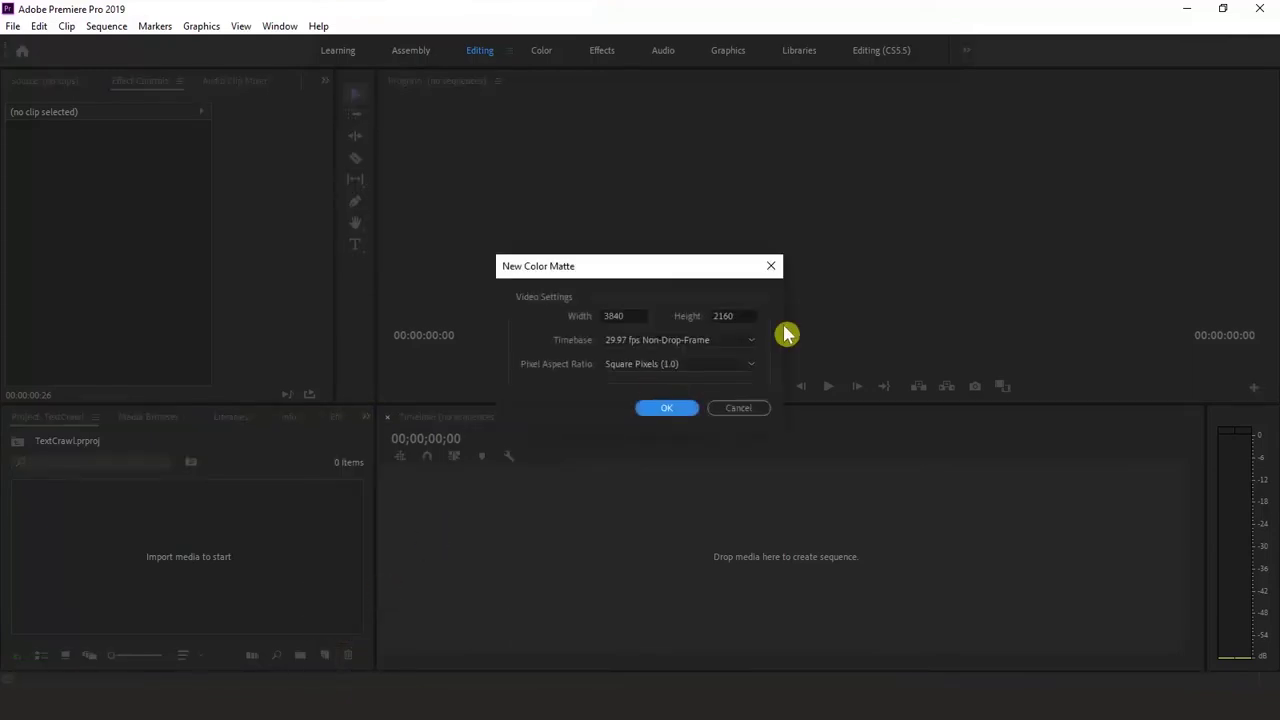
left_click(665, 410)
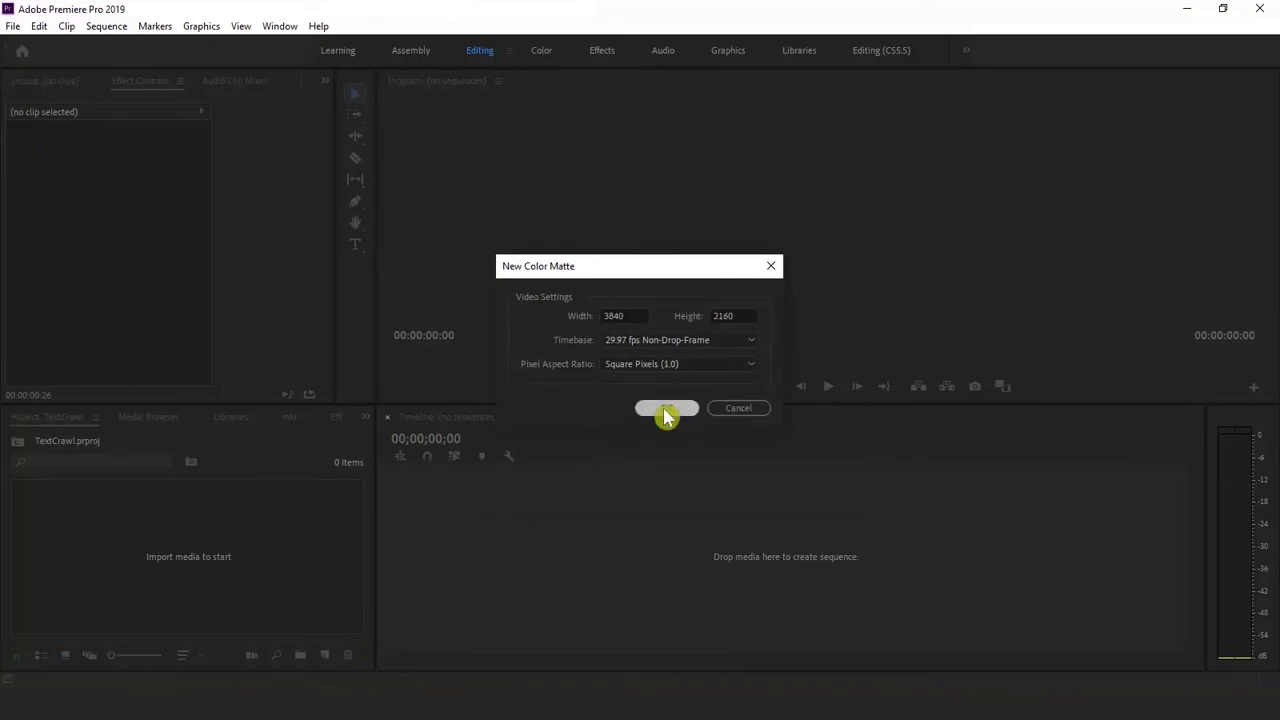
left_click_drag(696, 283, 697, 308)
left_click_drag(647, 461, 643, 475)
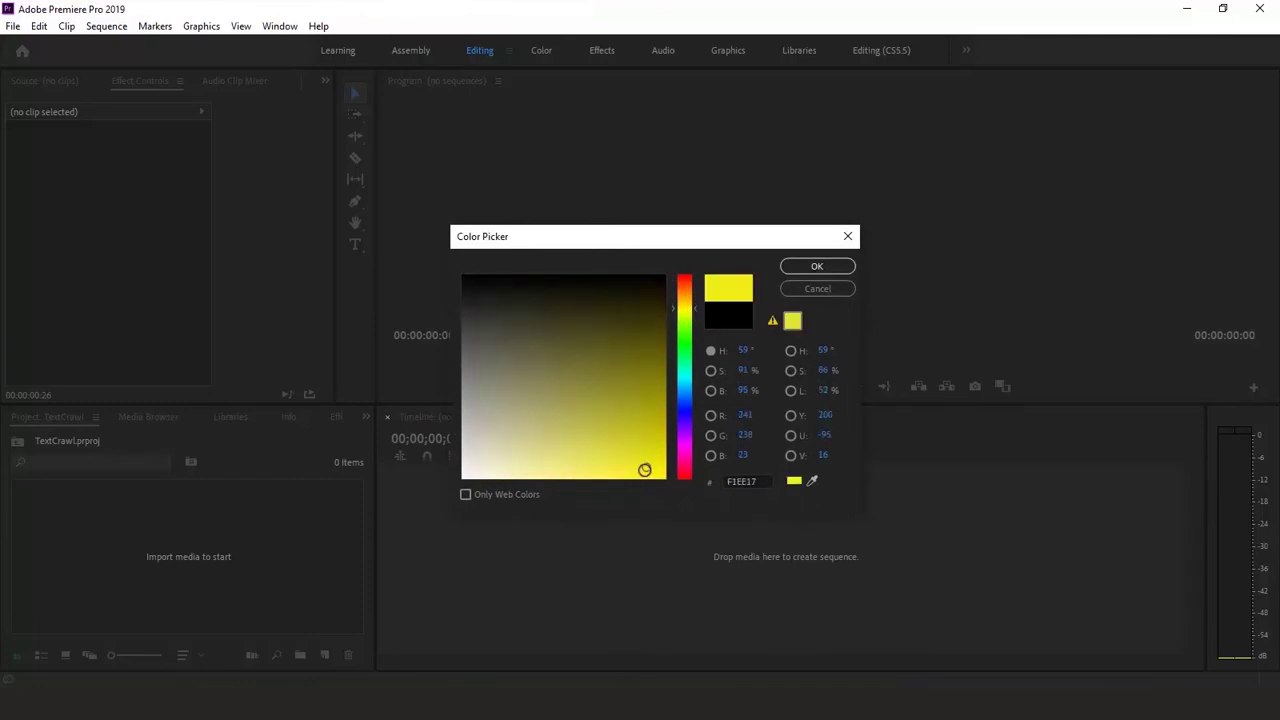
left_click(800, 279)
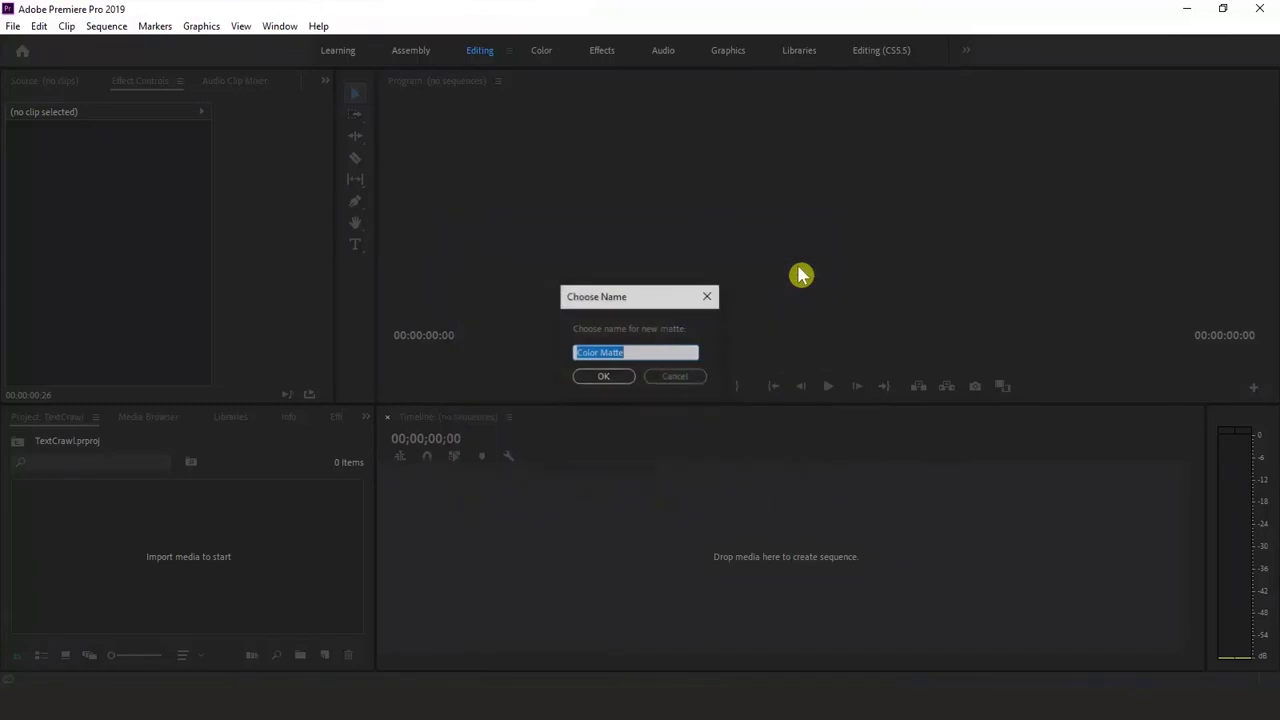
left_click(646, 352)
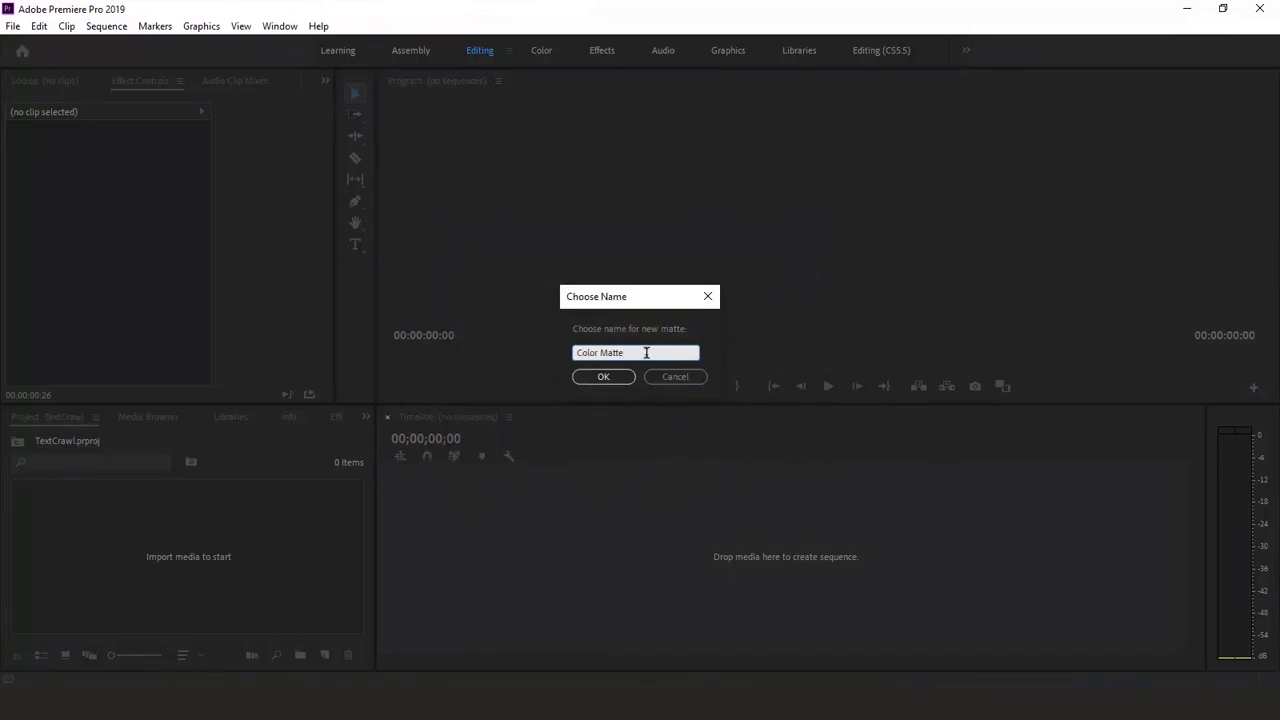
left_click(608, 380)
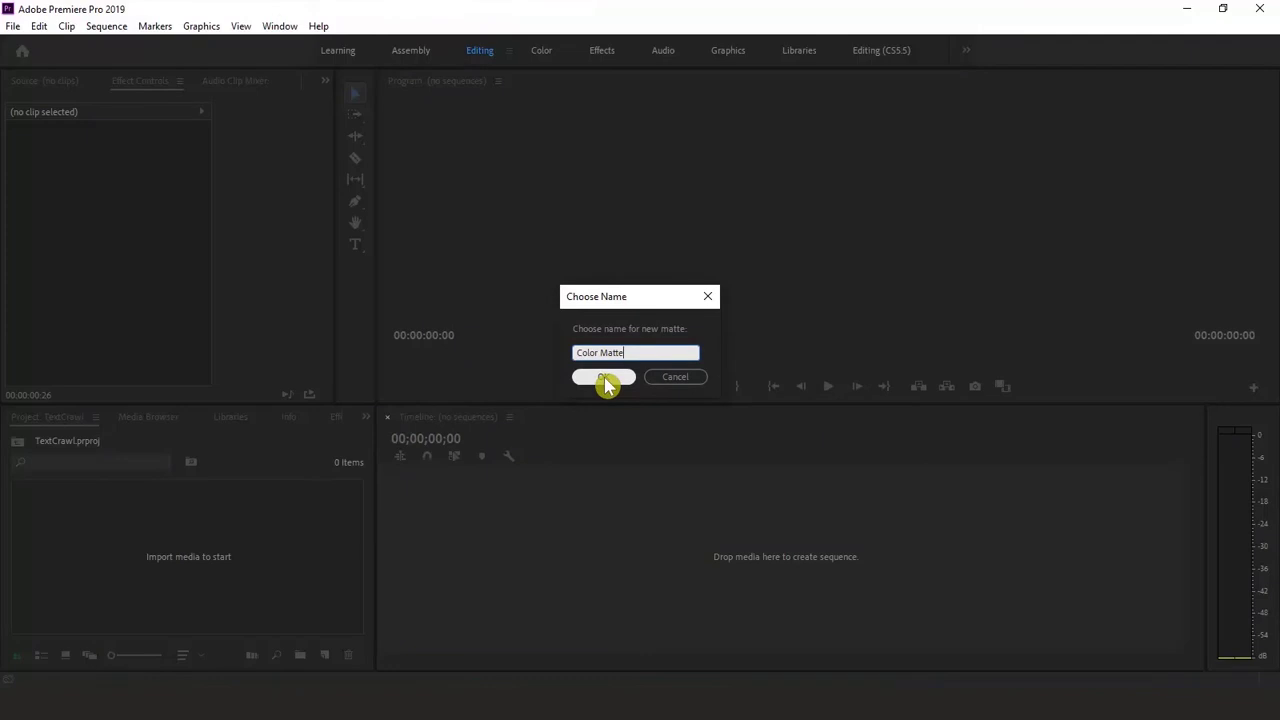
left_click(604, 378)
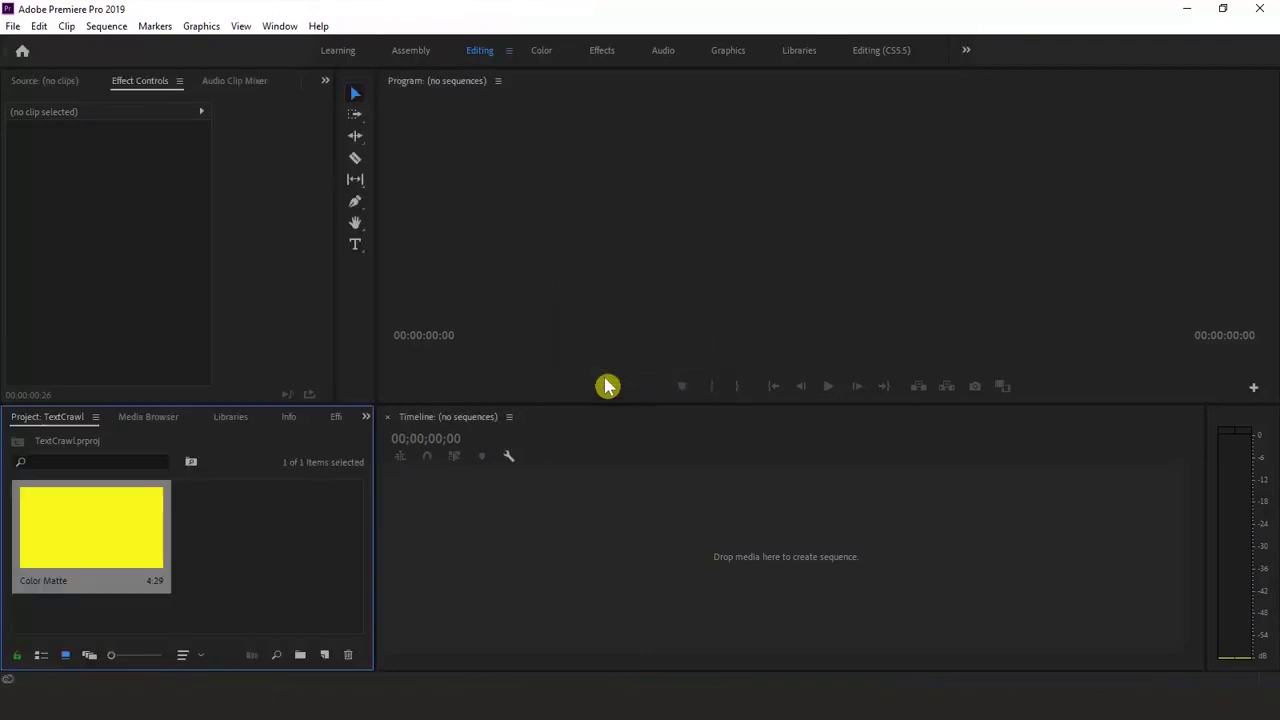
Step: Build a sequence from the yellow matte and stretch its V1 clip to 16 seconds
left_click_drag(520, 538, 532, 544)
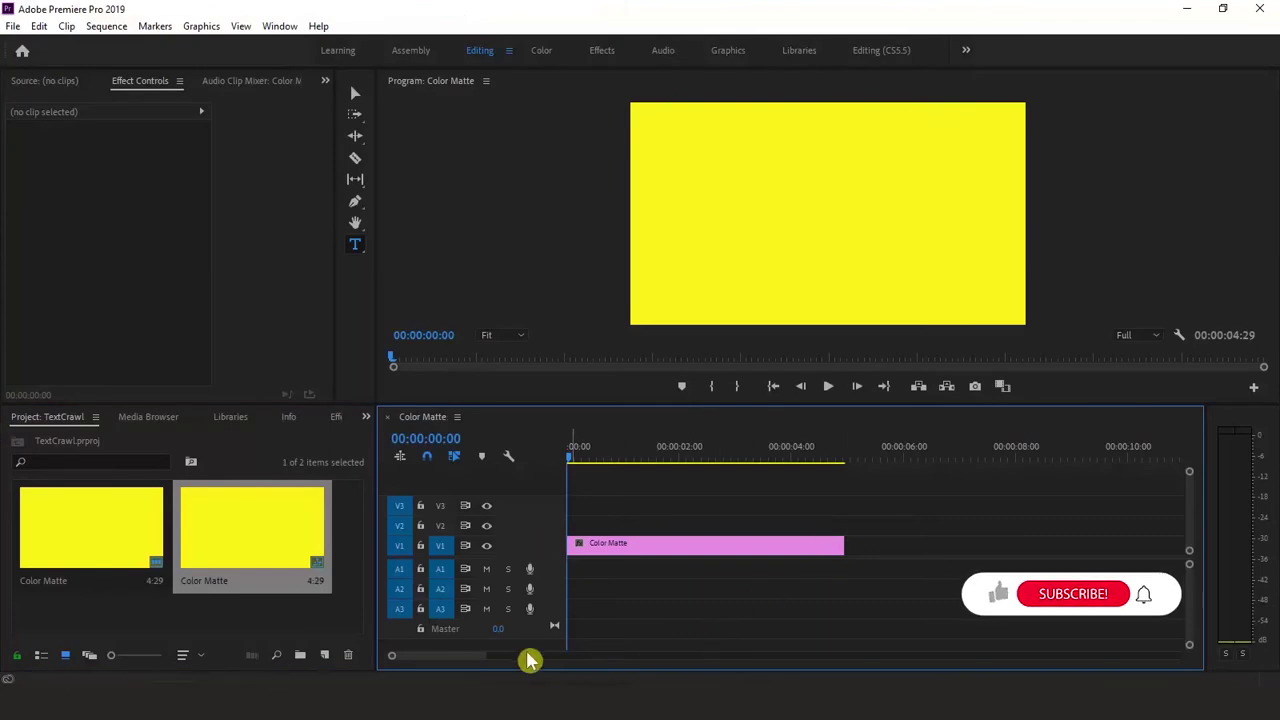
left_click_drag(481, 655, 587, 660)
left_click_drag(633, 543, 788, 545)
left_click(727, 545)
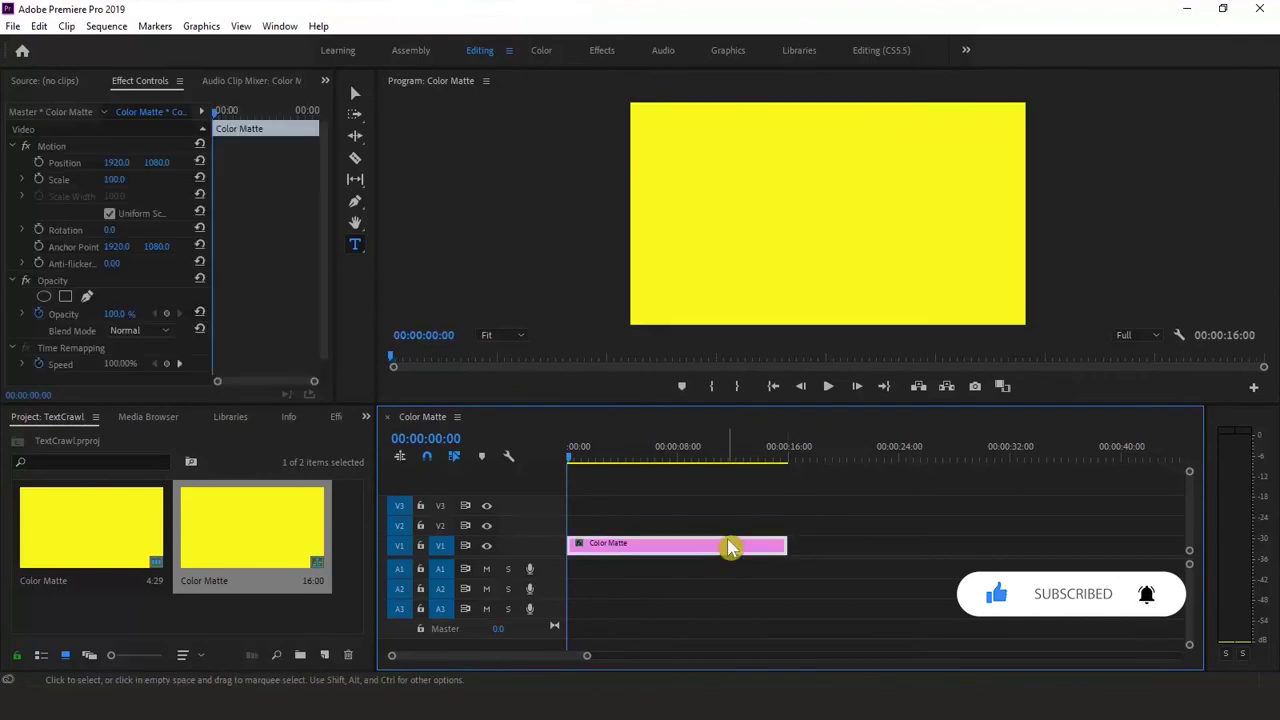
left_click(355, 248)
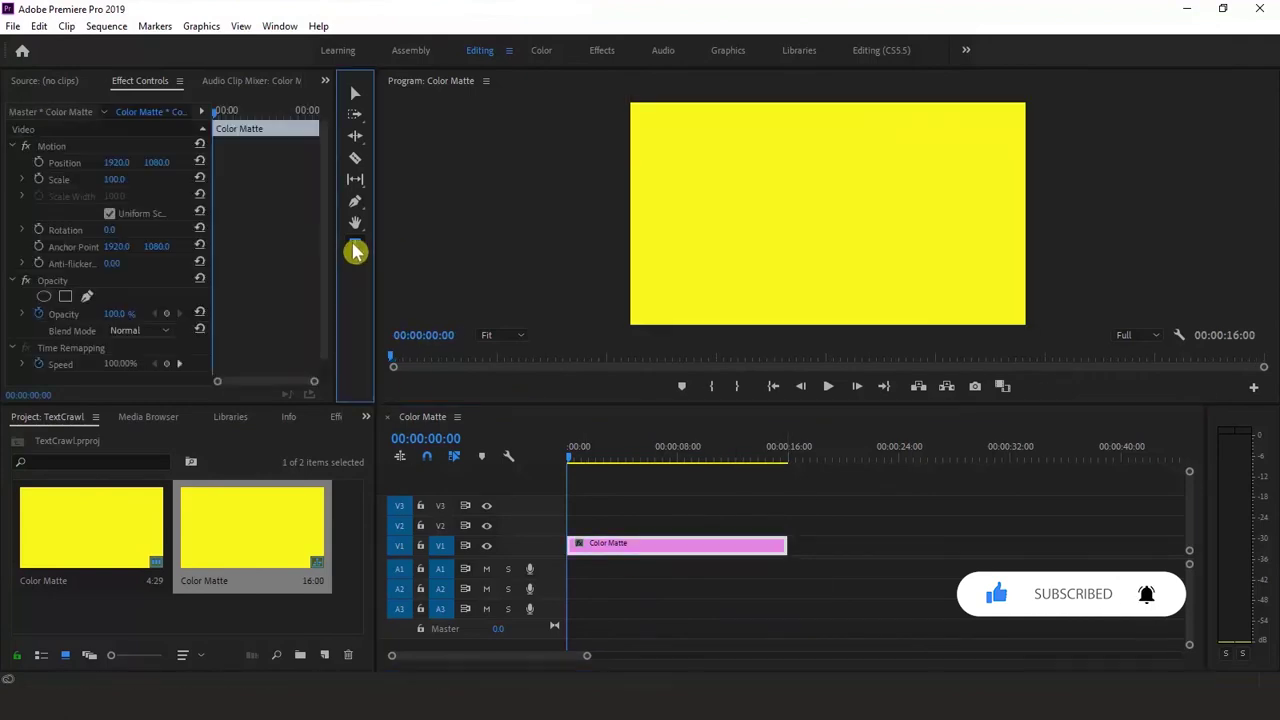
Step: Paste a line of Lorem Ipsum text as a text layer across the matte's middle
left_click(682, 214)
key("ctrl+v")
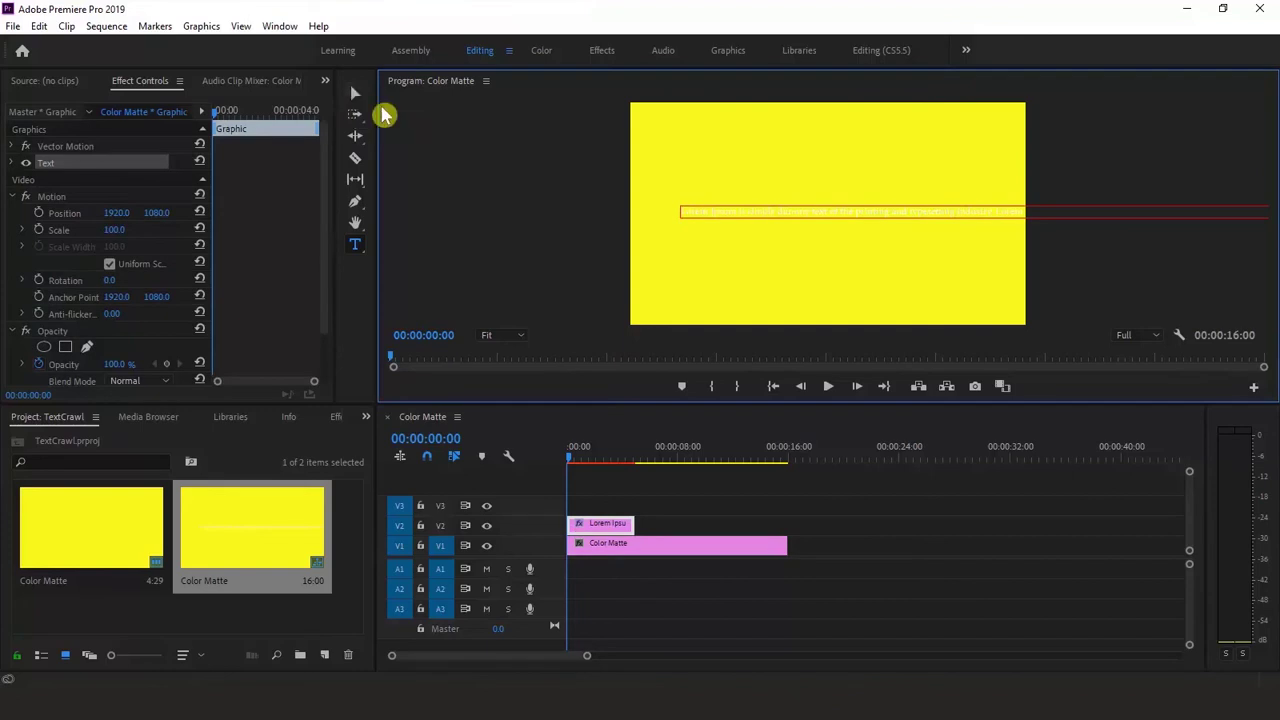
left_click(354, 97)
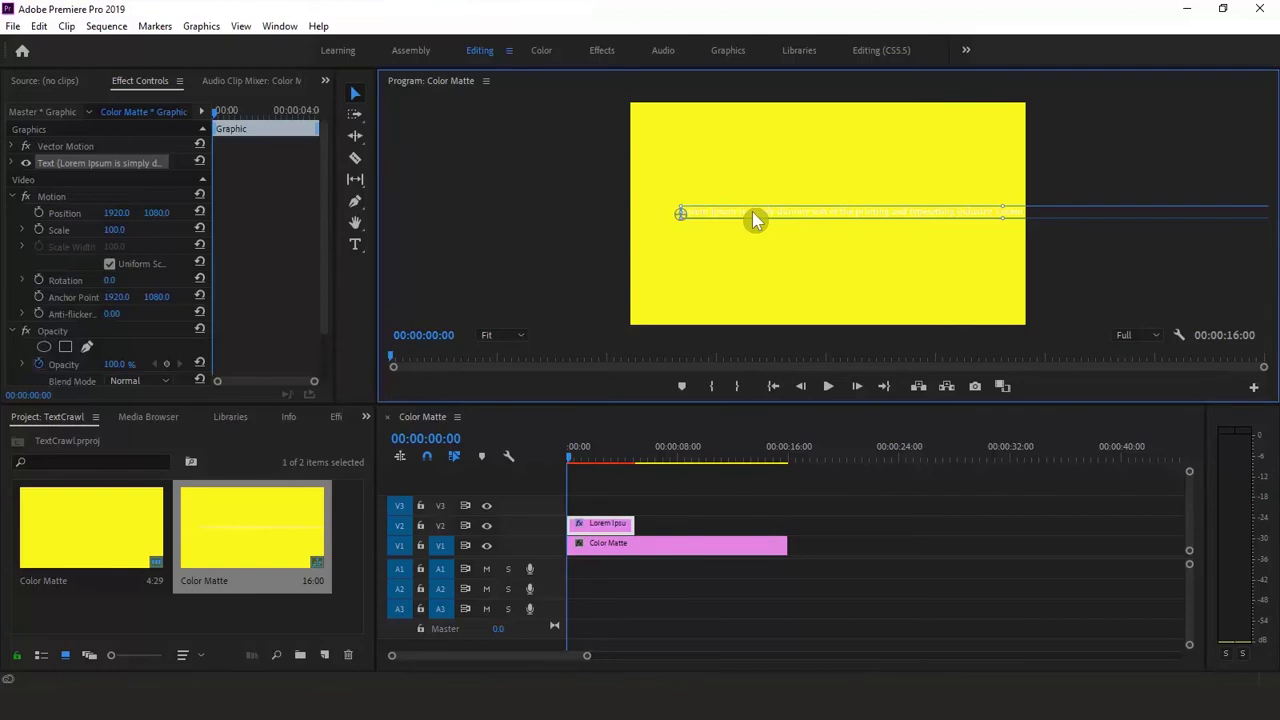
double_click(755, 220)
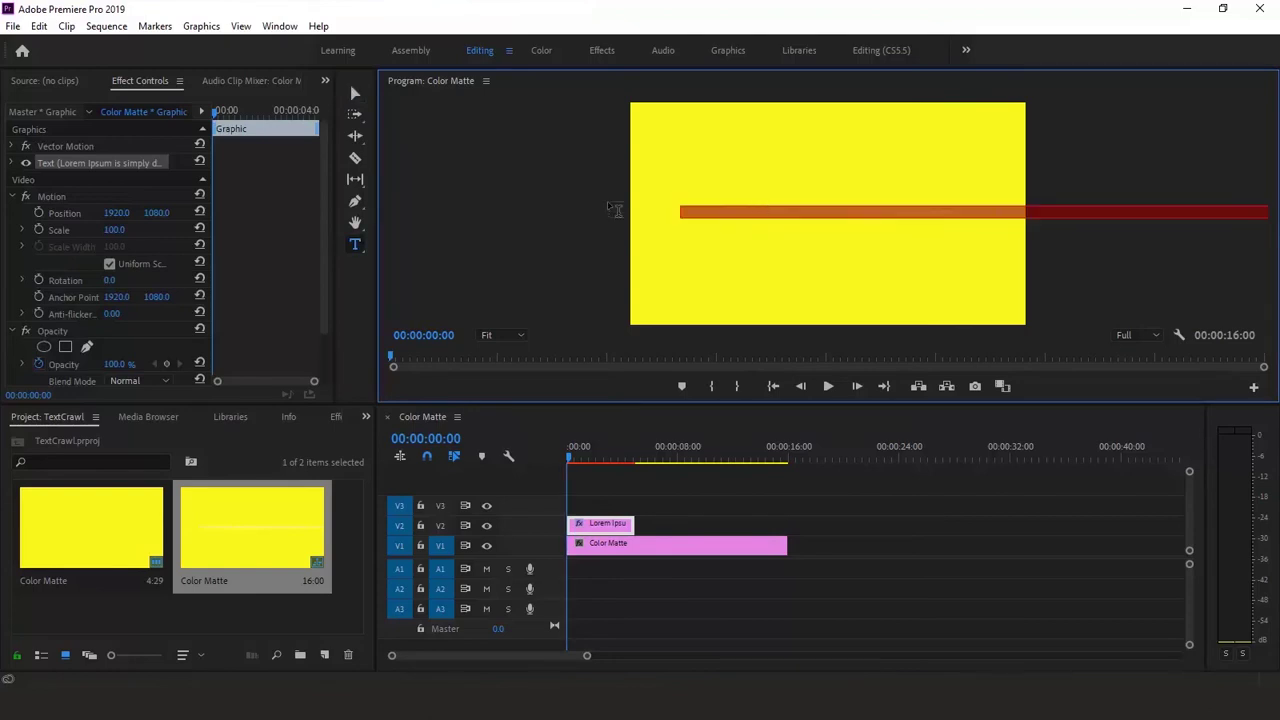
left_click(130, 86)
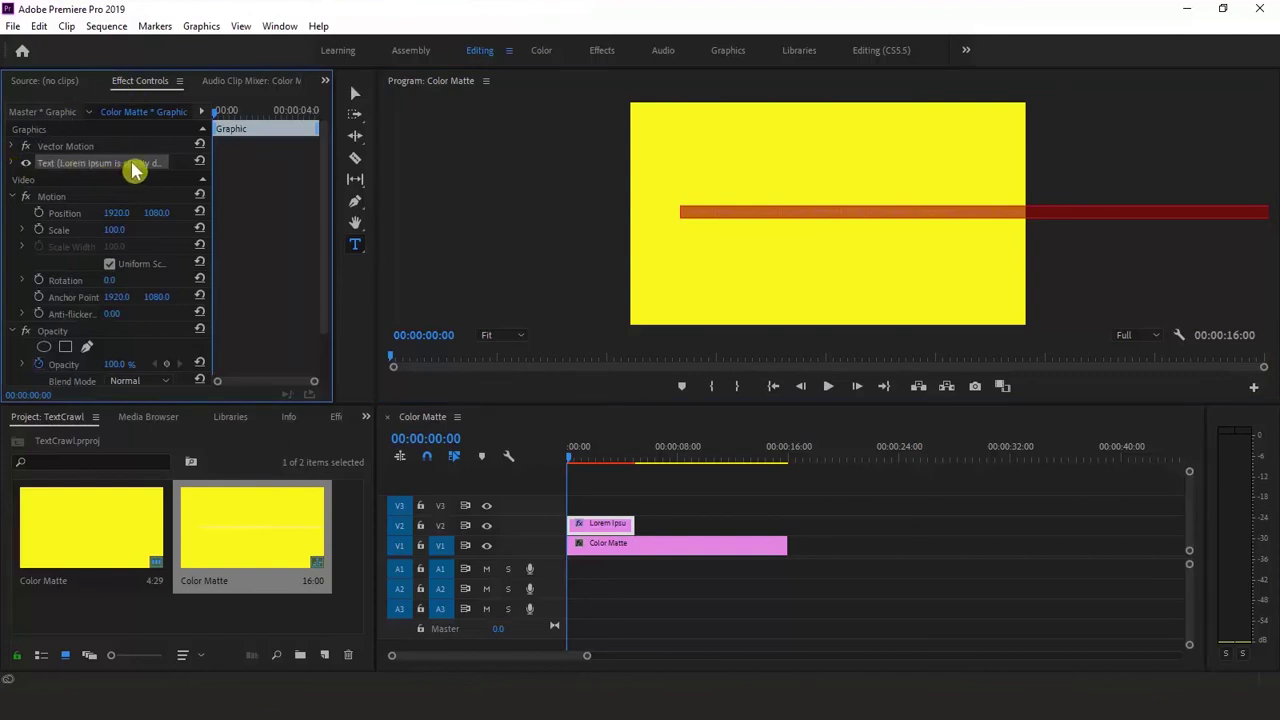
Step: Set the Lorem Ipsum text's font size to 125 in Effect Controls
left_click(10, 168)
left_click(13, 164)
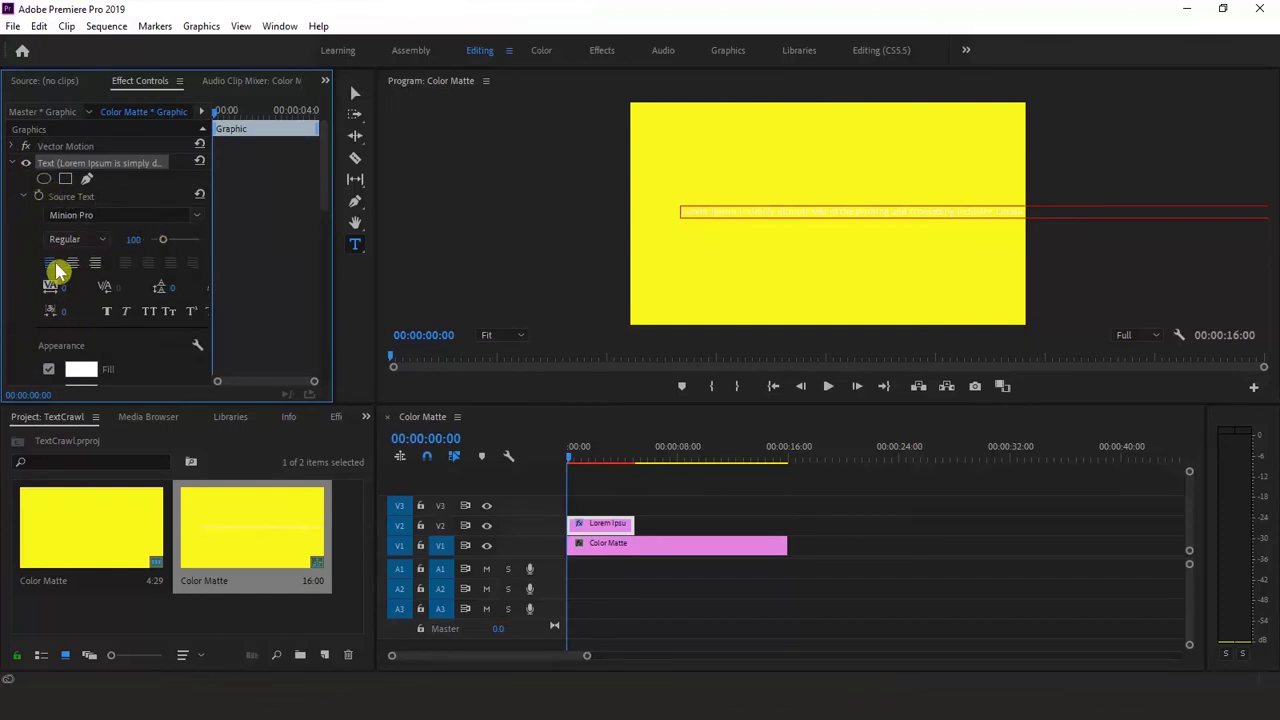
left_click(133, 239)
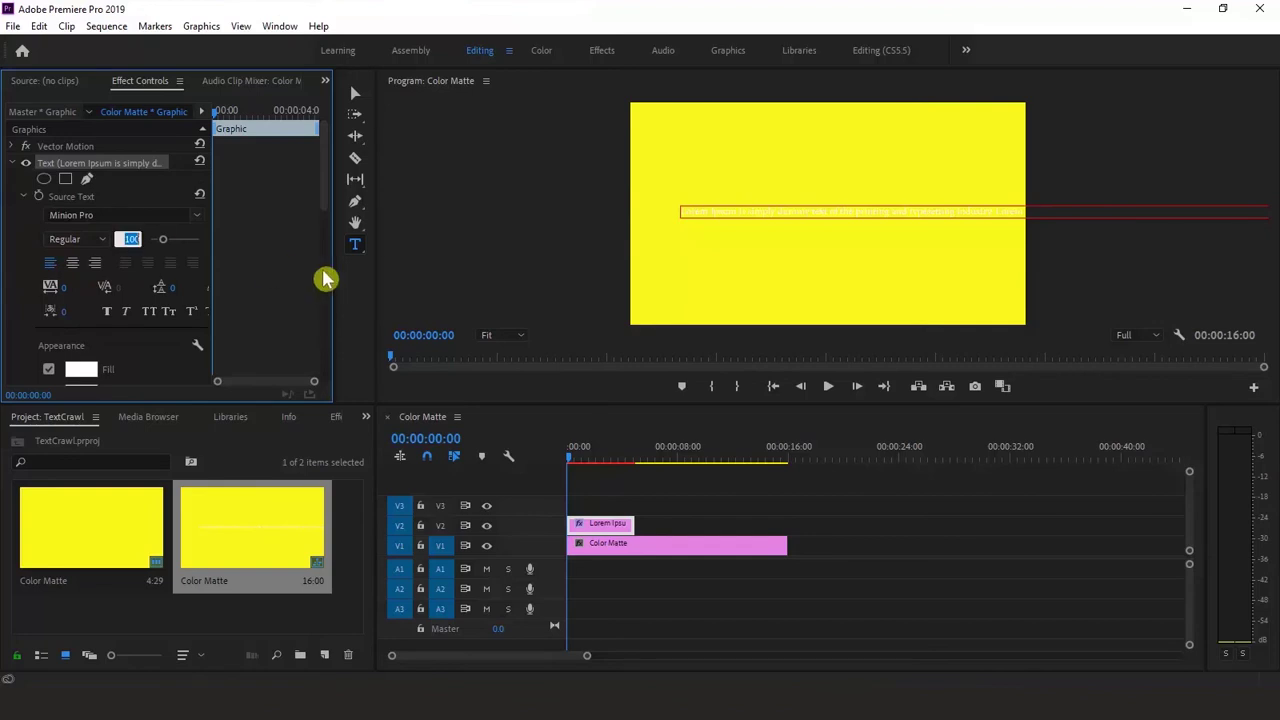
type("125")
key("Return")
Step: Turn on a red background behind the text
scroll(94, 340, "down", 1)
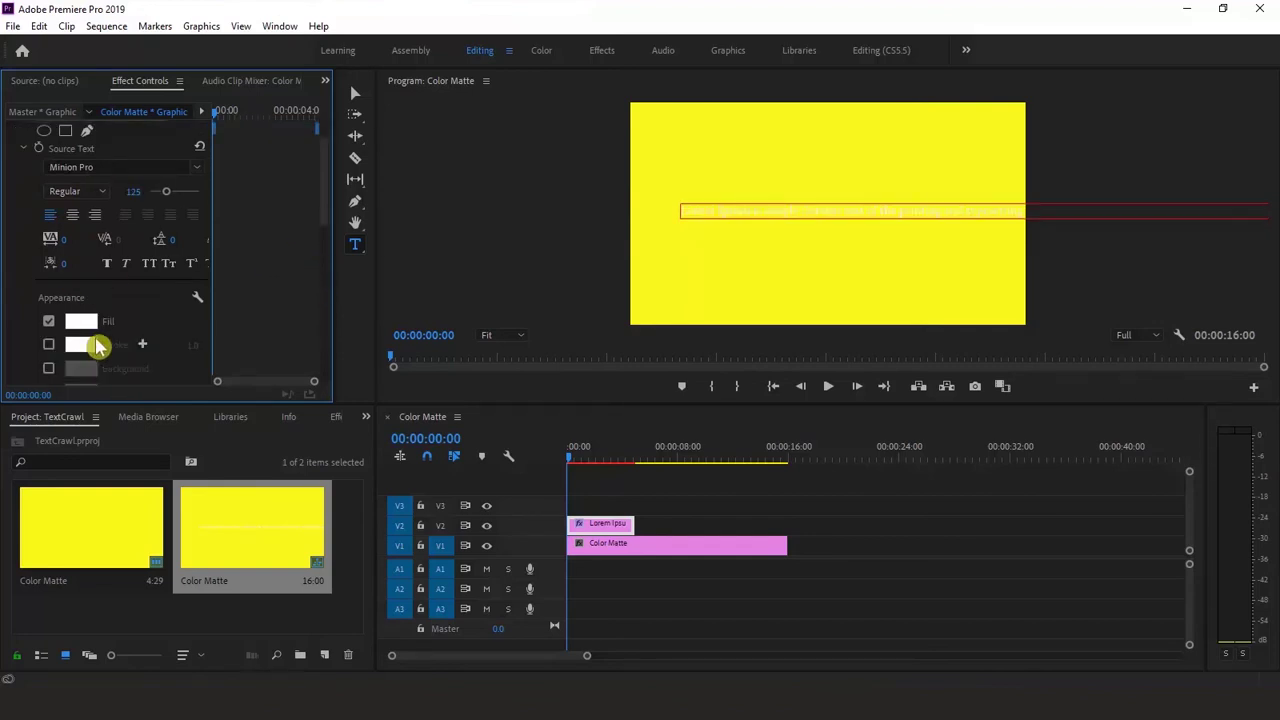
scroll(137, 362, "down", 1)
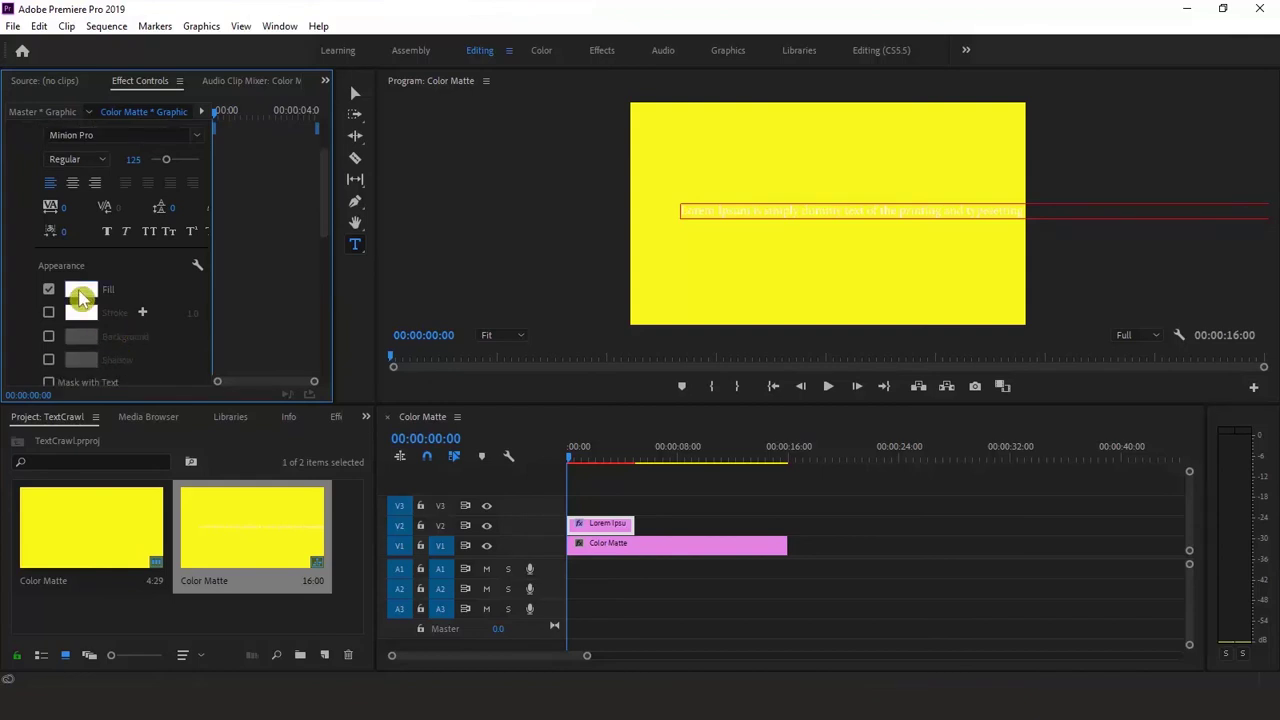
left_click(49, 337)
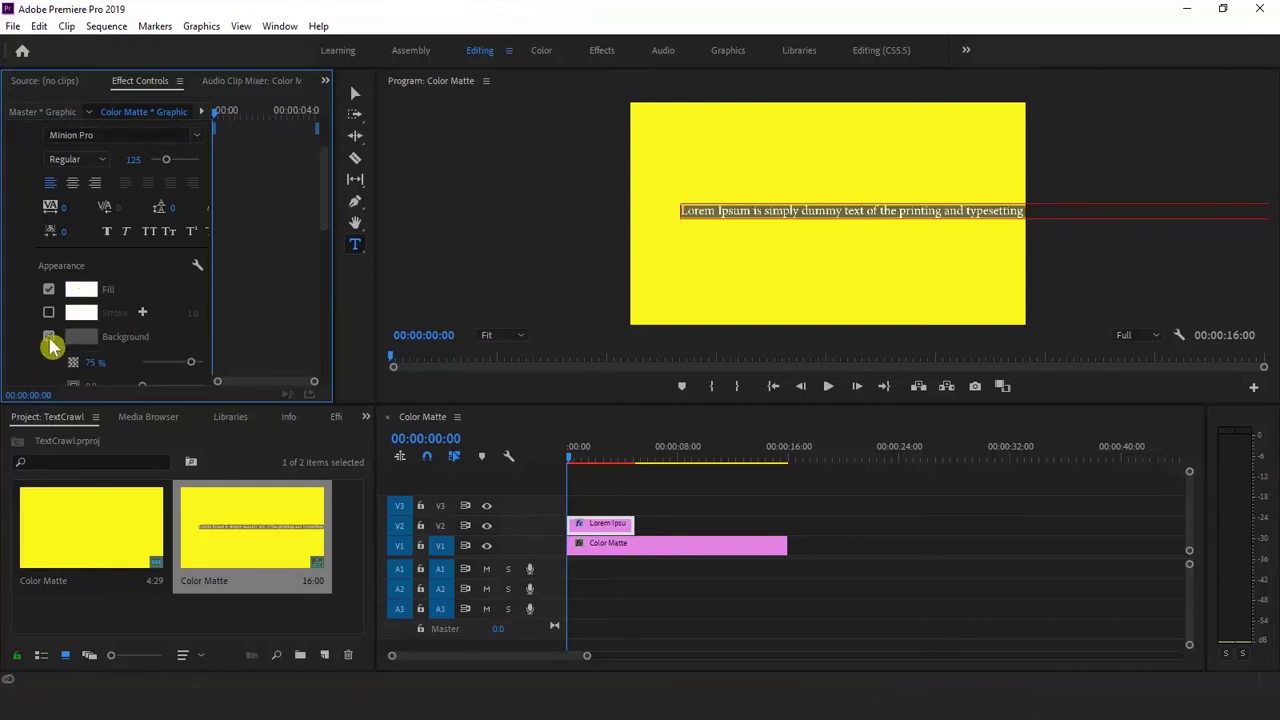
left_click(81, 337)
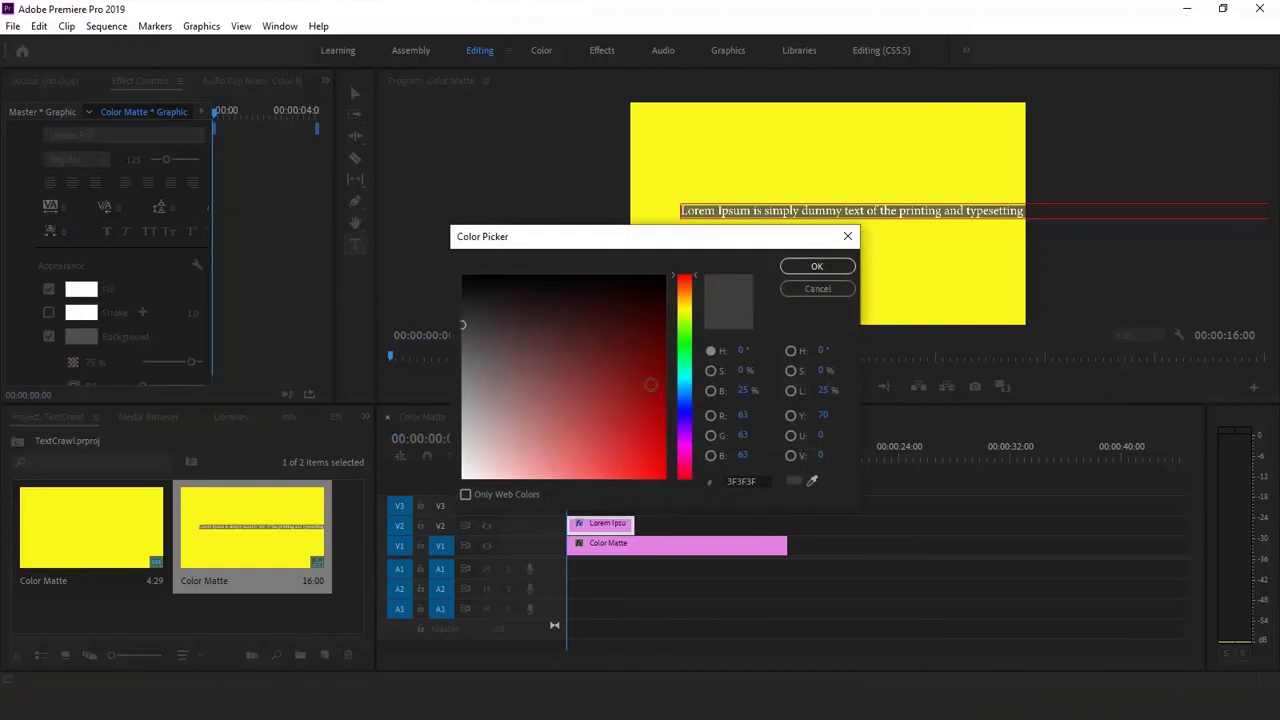
left_click(836, 267)
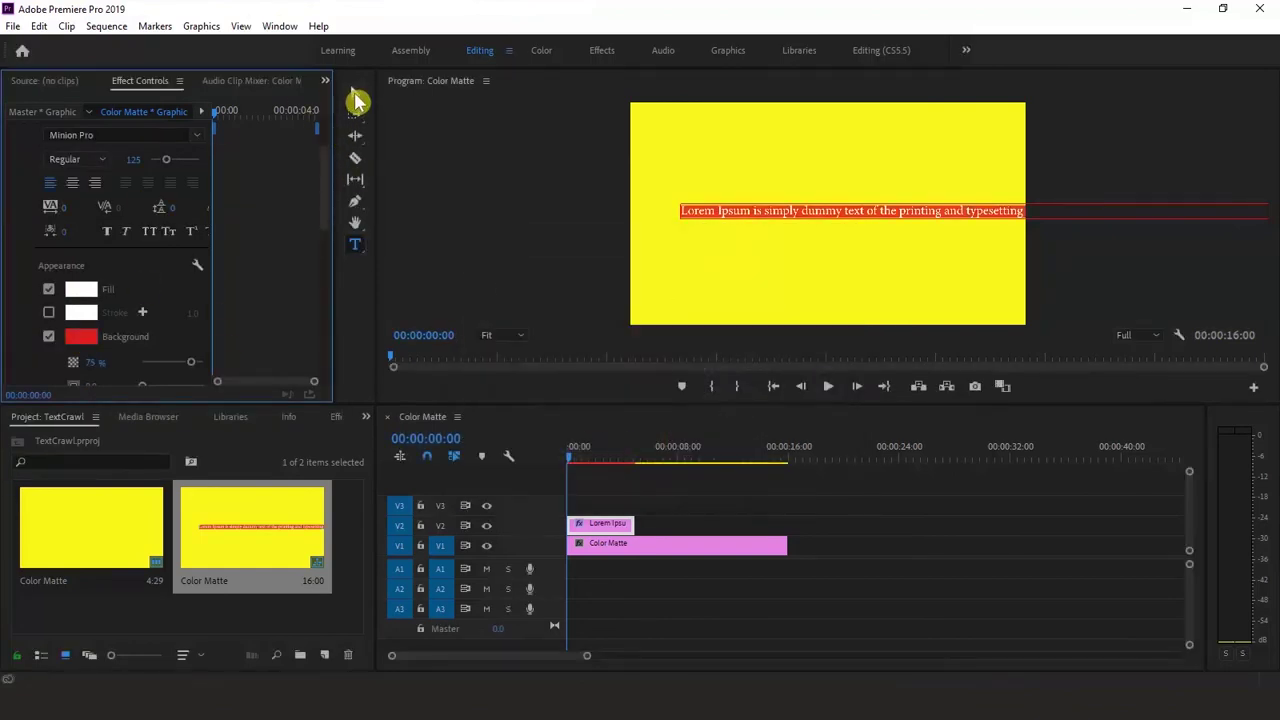
Step: Move the text bar to the frame's bottom, just past the right edge (3821.8, 2082.7)
left_click(356, 100)
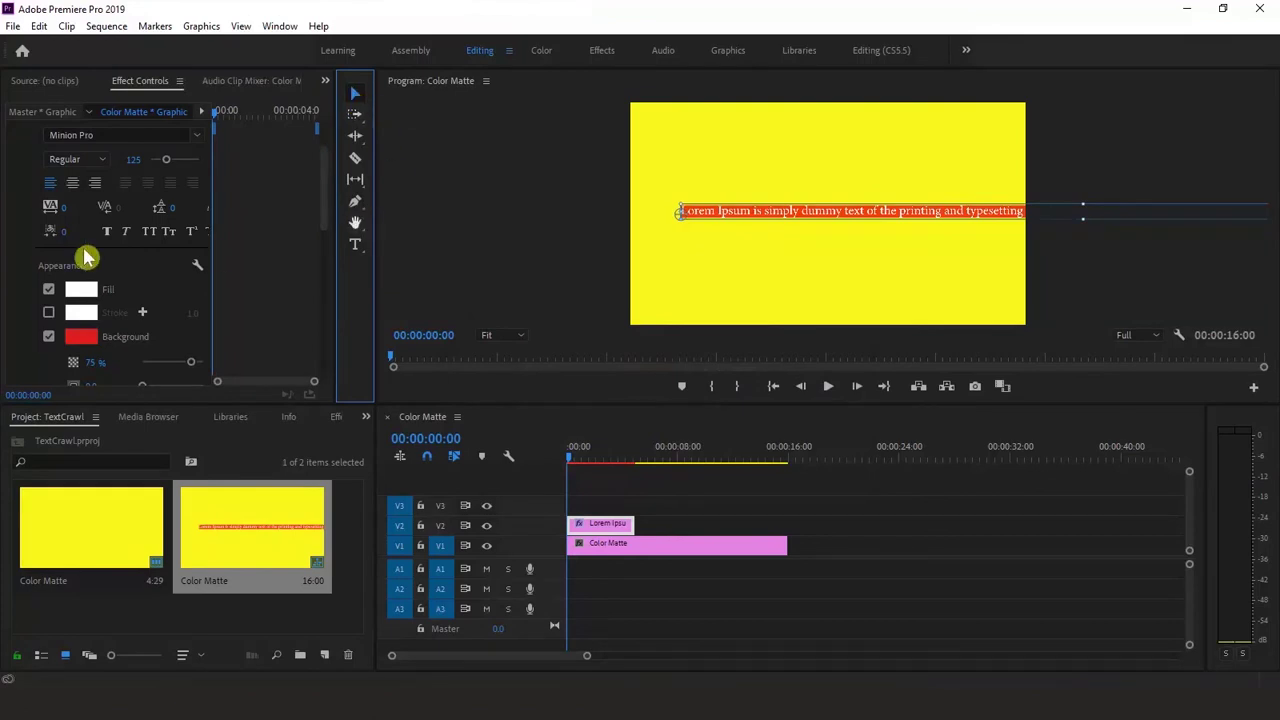
scroll(52, 260, "down", 3)
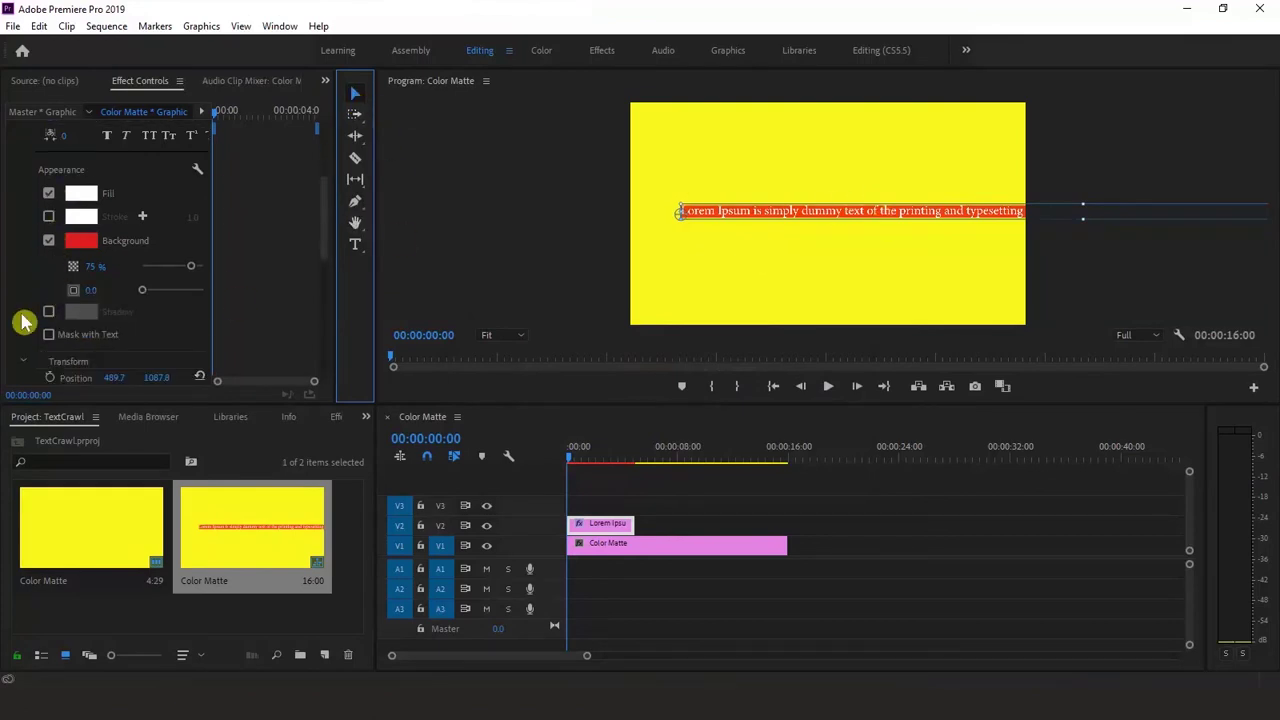
scroll(26, 322, "down", 3)
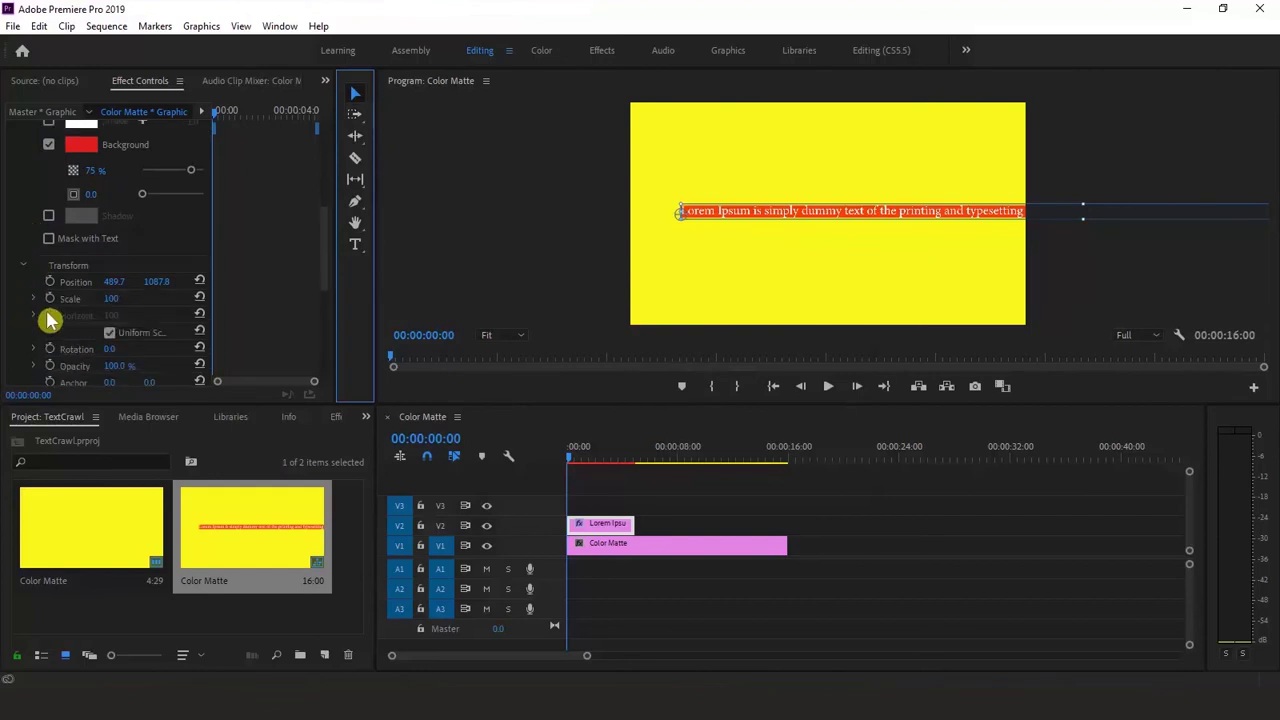
scroll(90, 290, "down", 2)
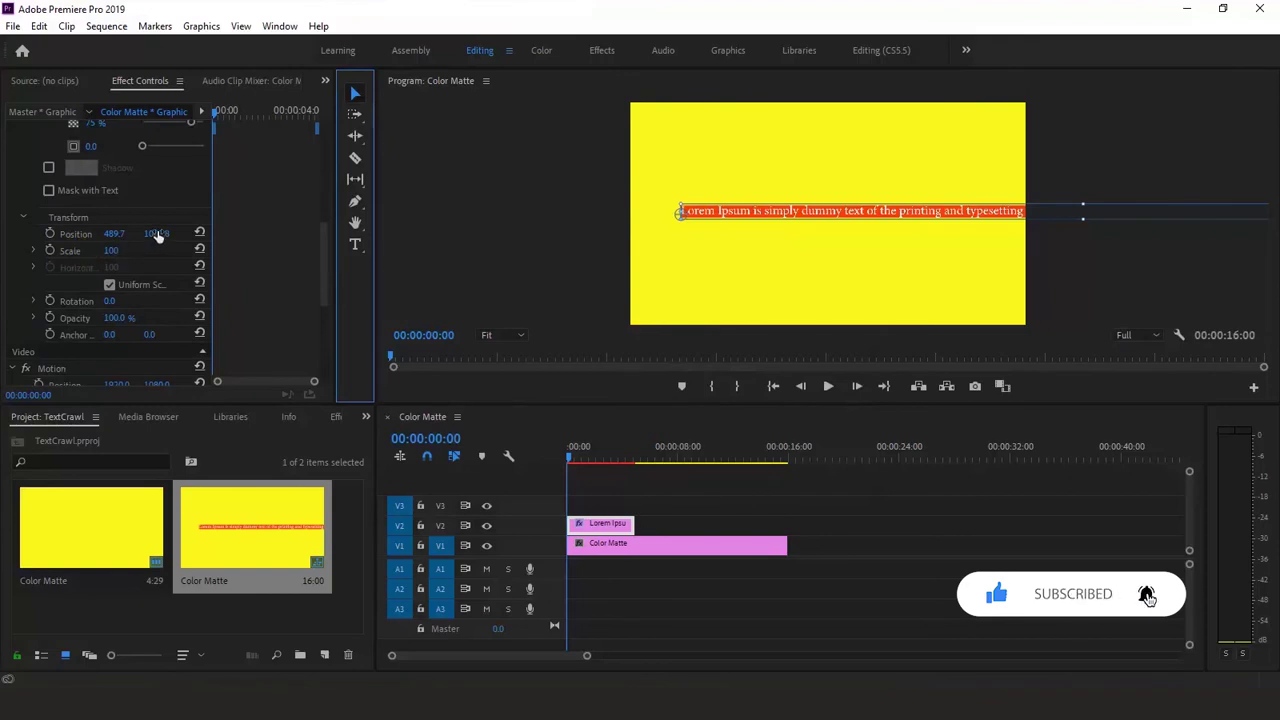
mouse_move(157, 233)
left_mouse_down()
mouse_move(300, 233)
mouse_move(137, 237)
left_mouse_up()
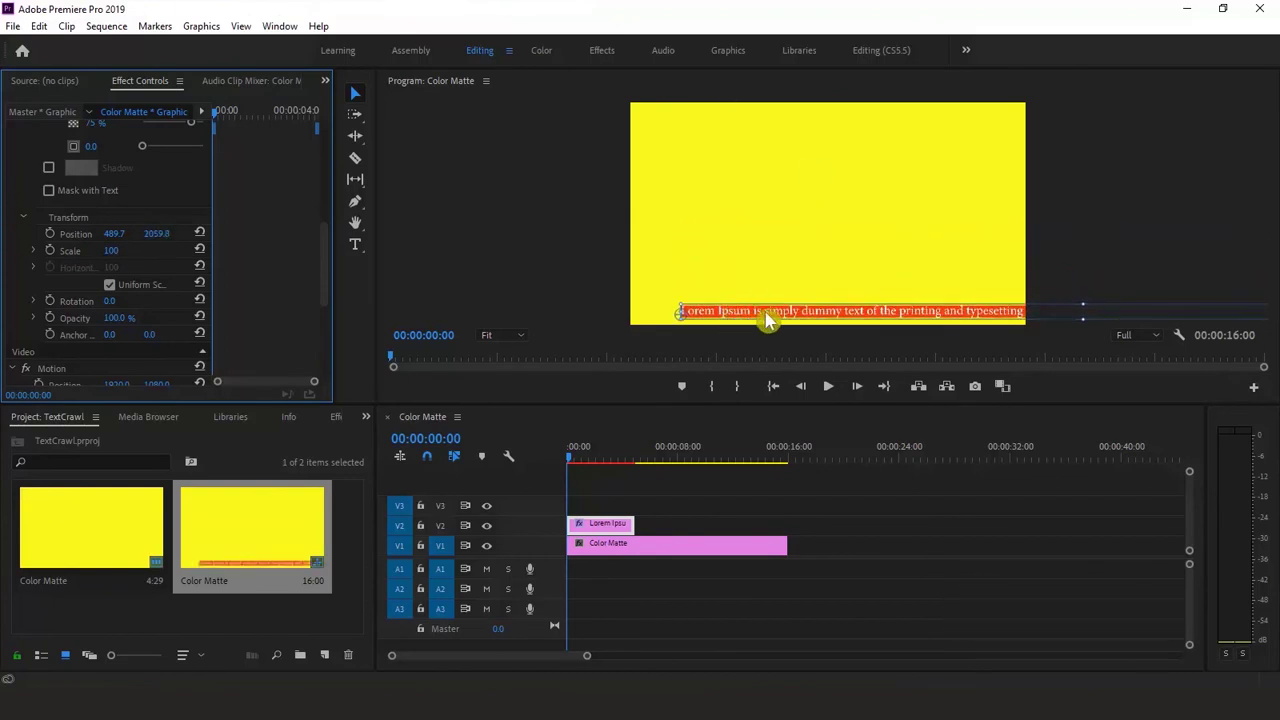
mouse_move(756, 311)
left_mouse_down()
mouse_move(745, 299)
mouse_move(756, 316)
left_mouse_up()
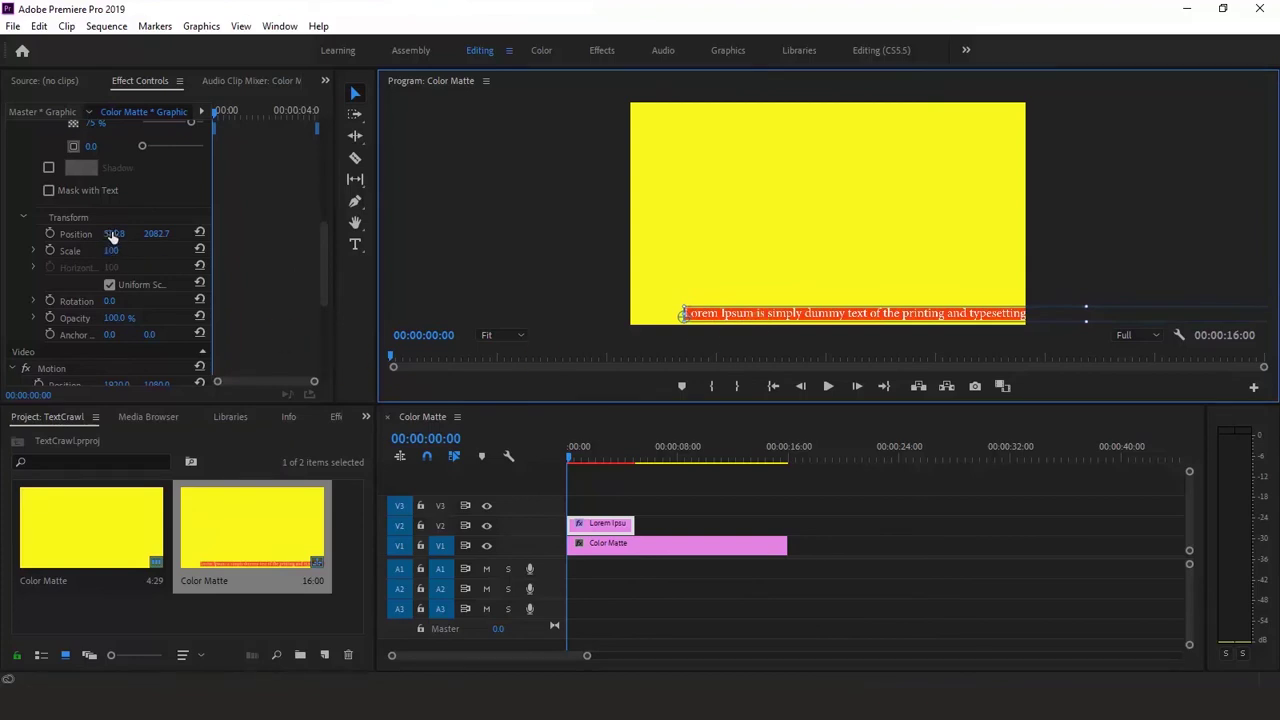
left_click_drag(113, 235, 5, 251)
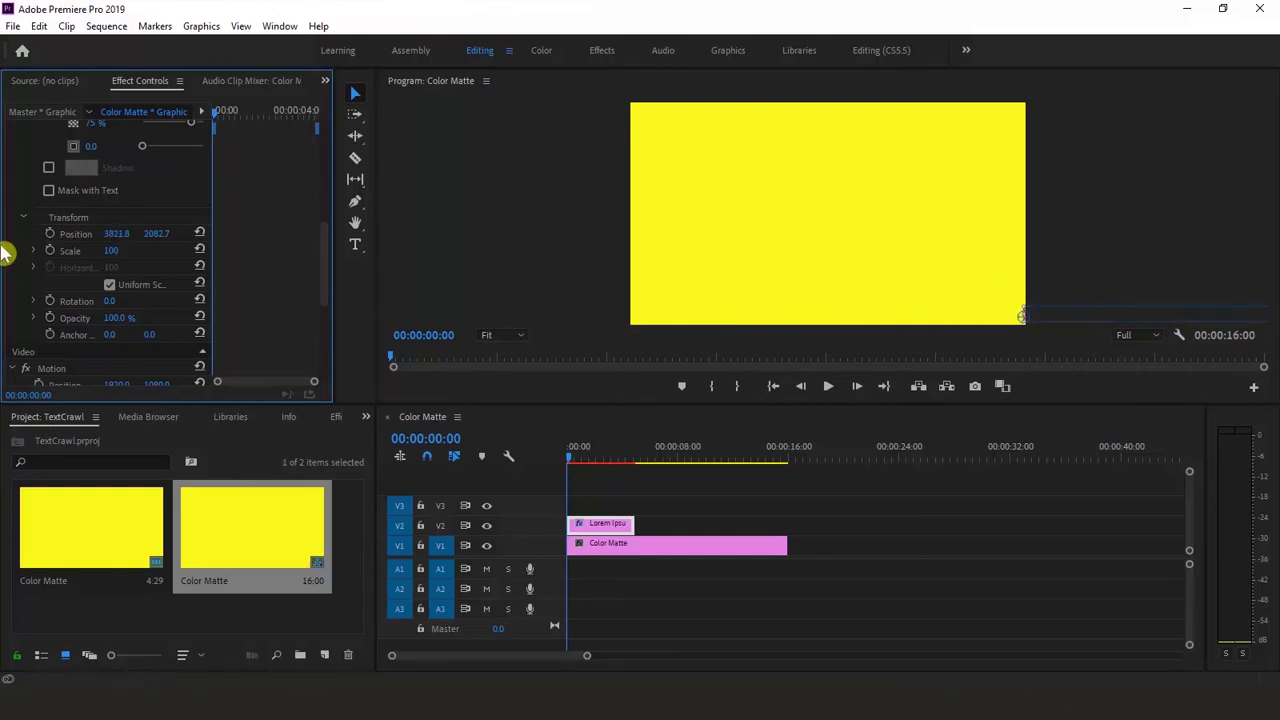
Step: Keyframe the bar's Position, extend it to 16 seconds, and crawl it to X -4817.2
left_click(50, 235)
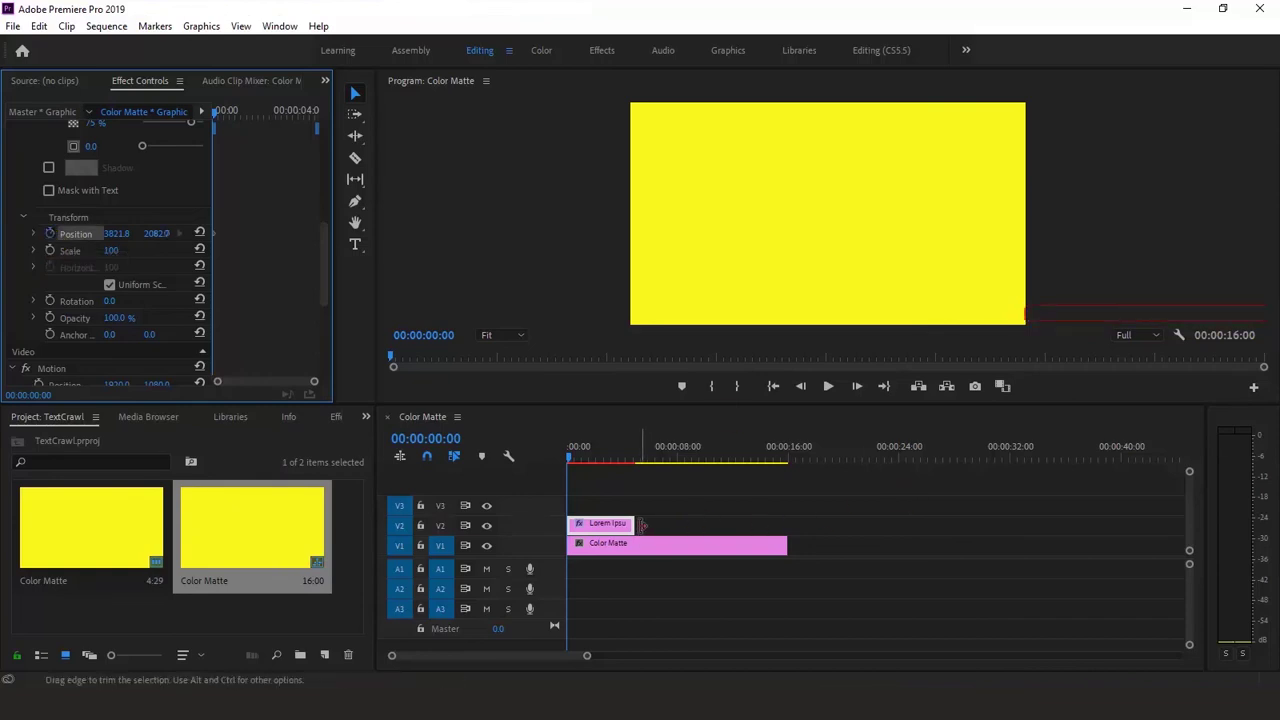
left_click_drag(630, 524, 786, 524)
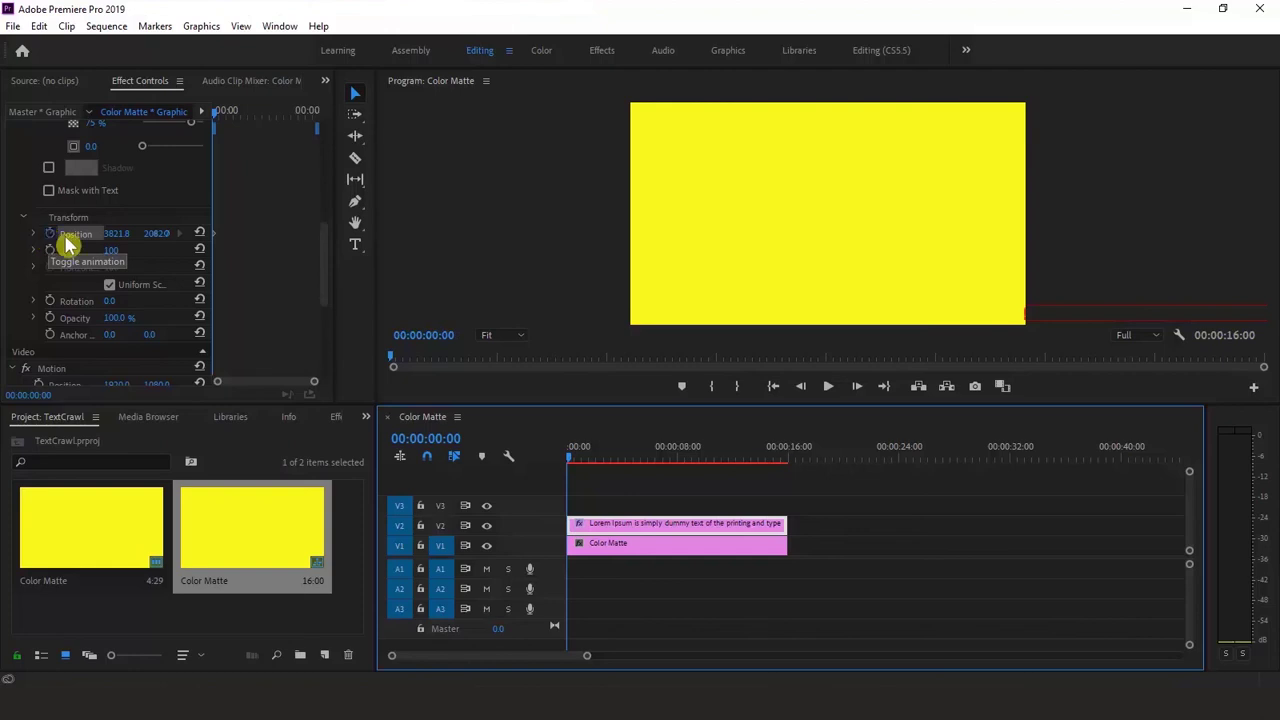
left_click_drag(214, 120, 311, 149)
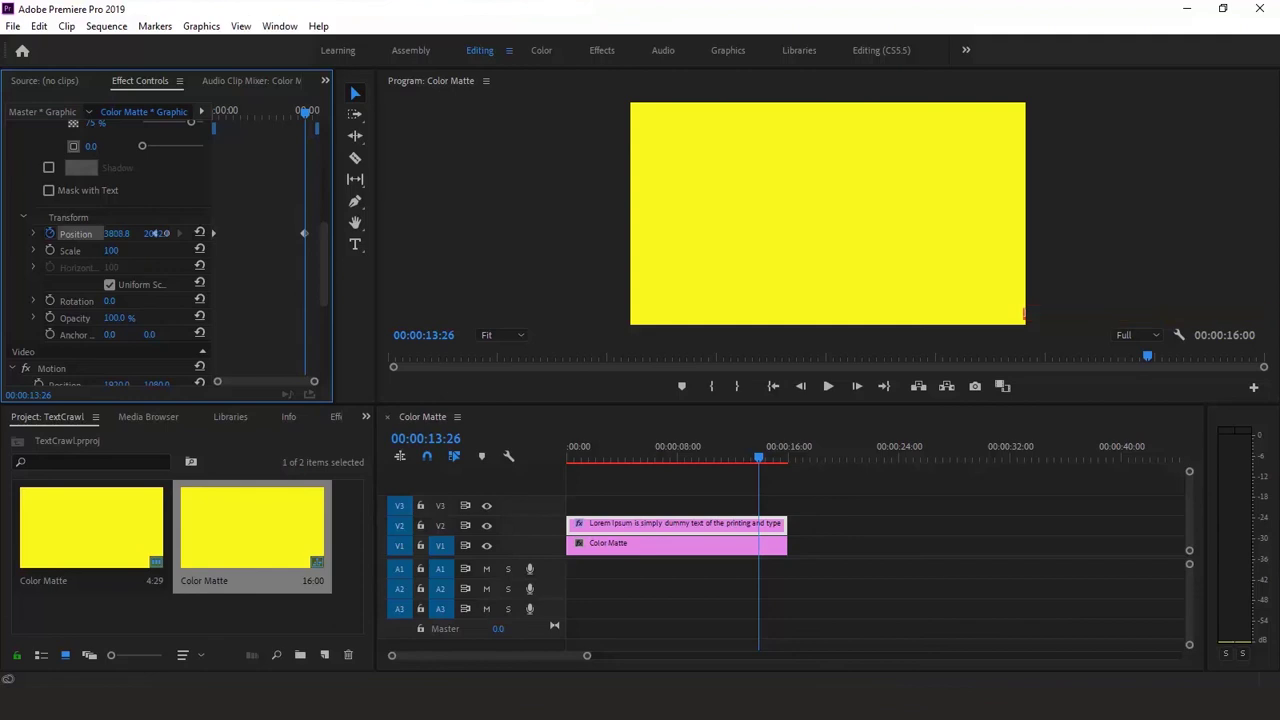
left_click_drag(117, 233, 145, 243)
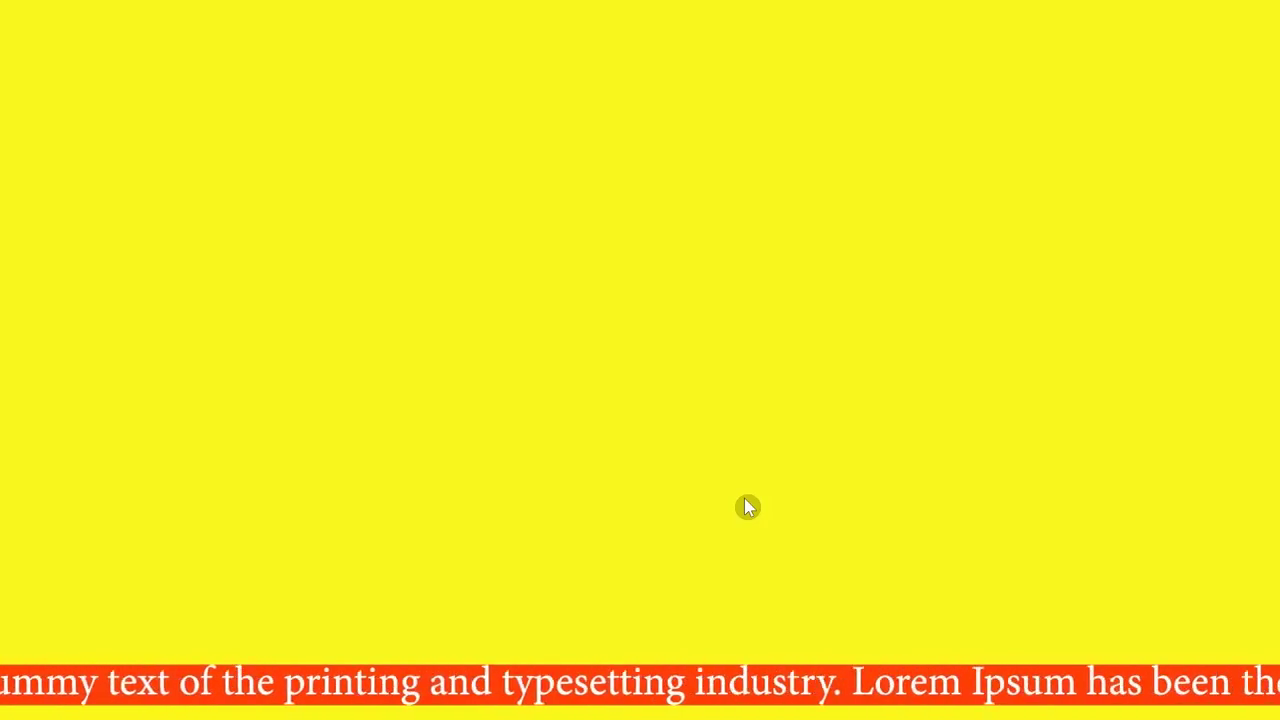
Step: Exit the full-screen preview, stop playback and save the project
key("Escape")
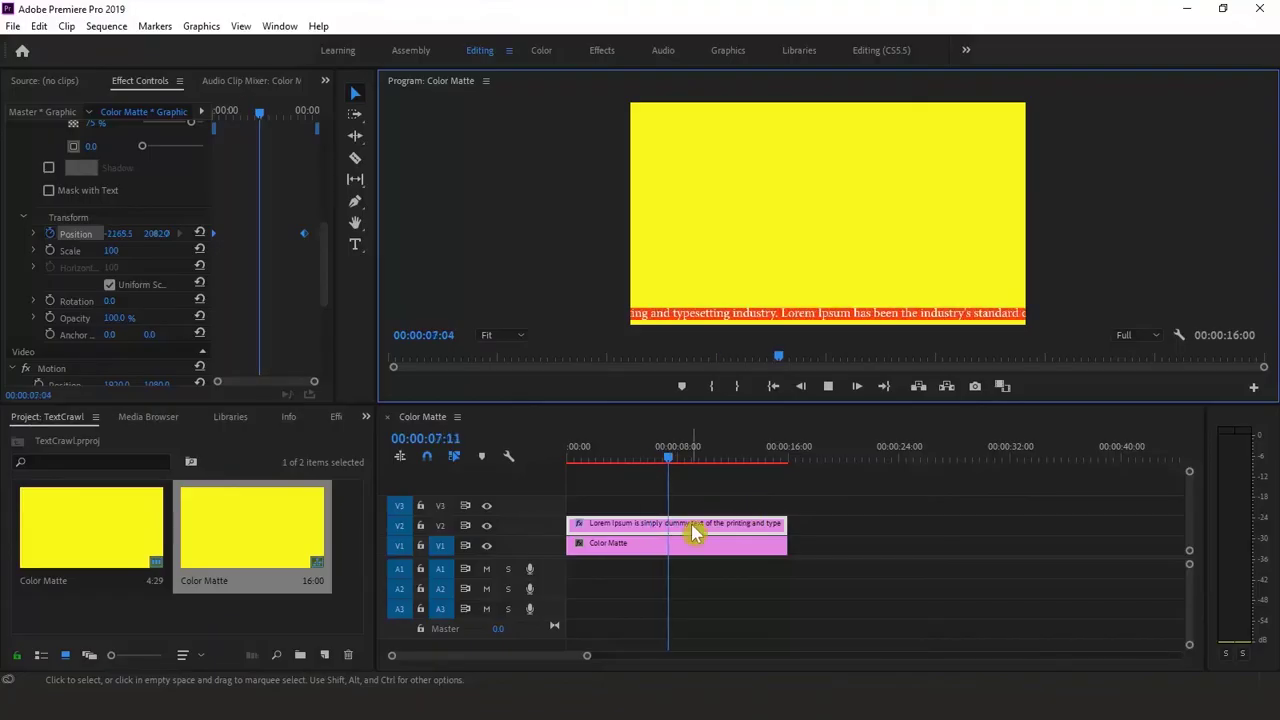
key("space")
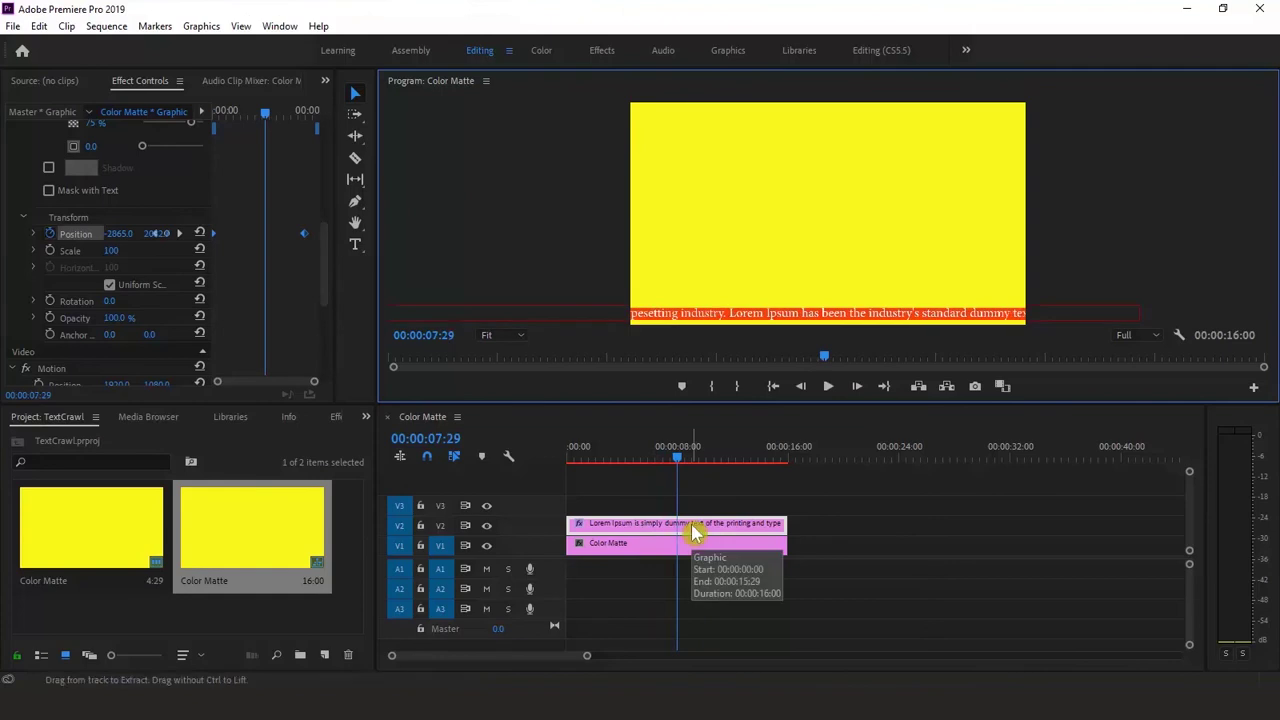
key("ctrl+s")
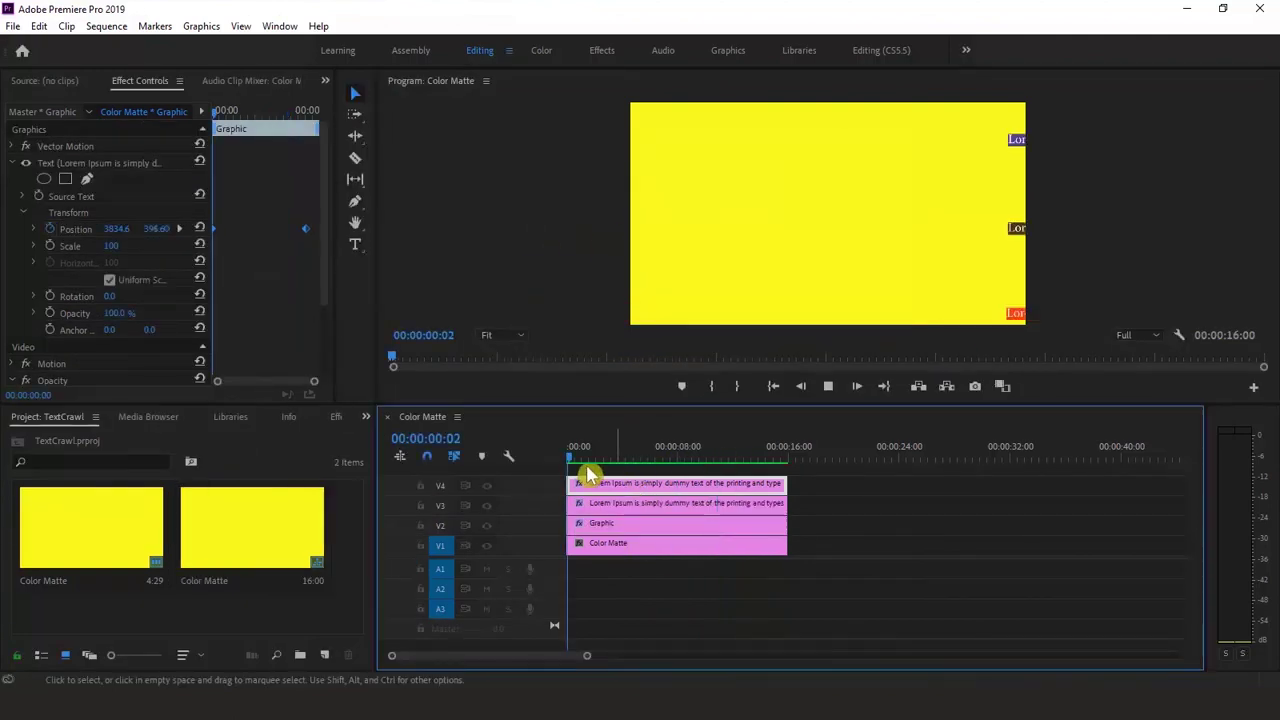
key("ctrl+grave")
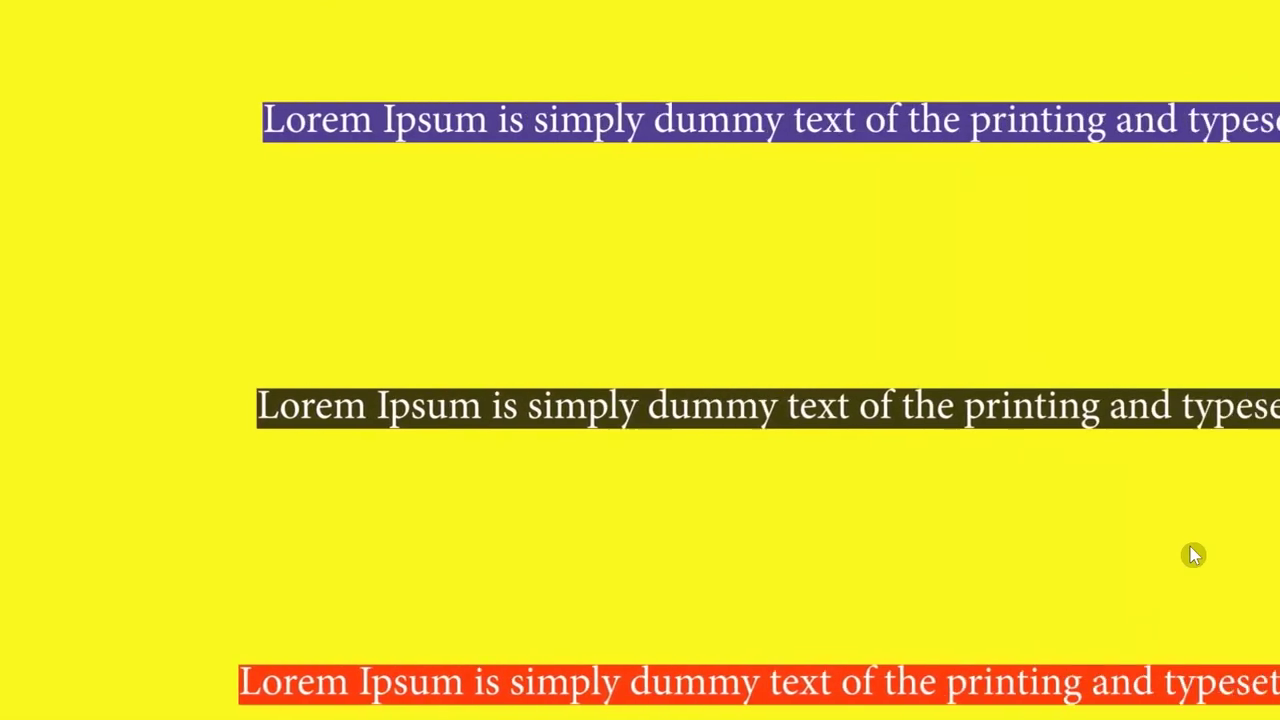
key("Escape")
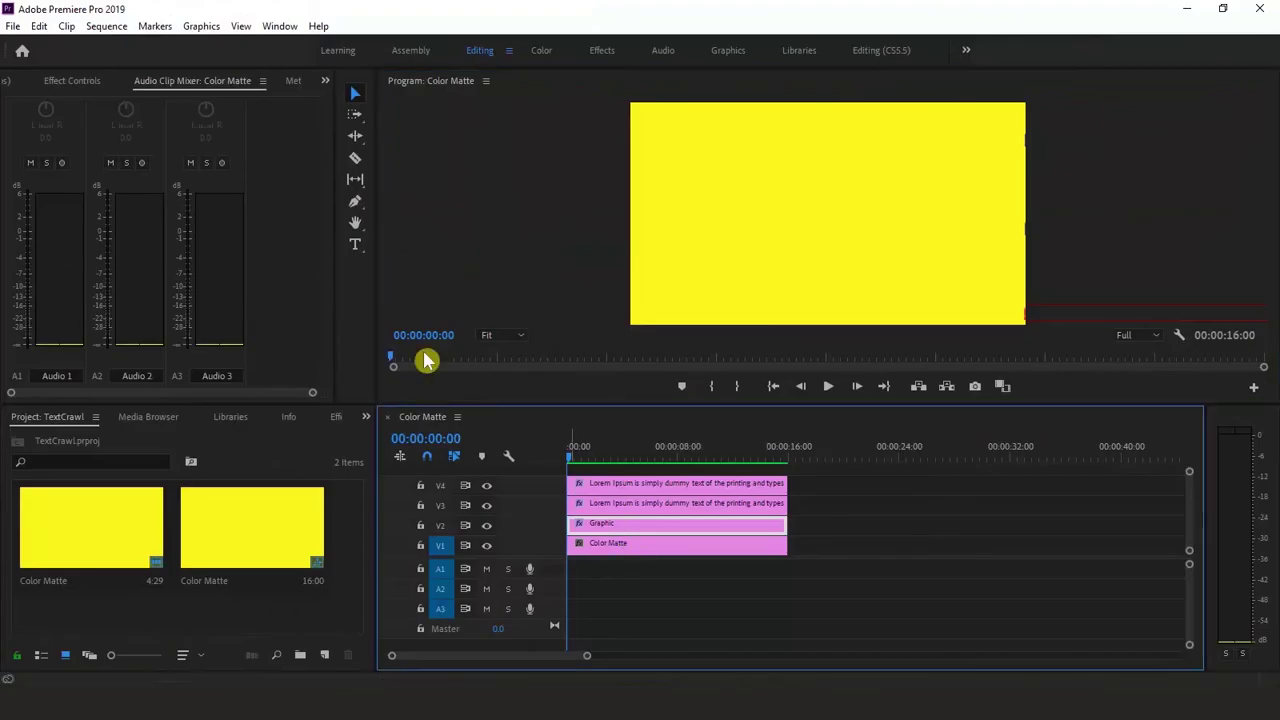
Step: Keyframe the Graphic clip's Rotation at -78.7° and preview the tilted strips
left_click(76, 88)
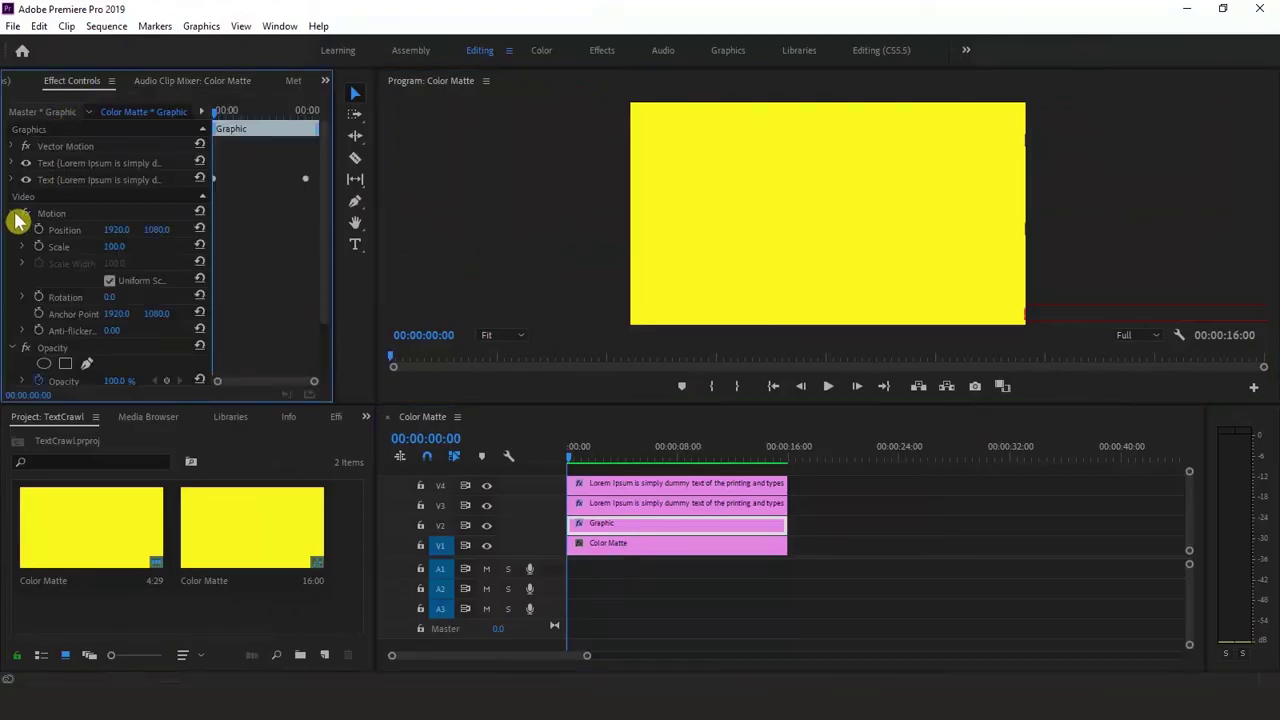
left_click(39, 297)
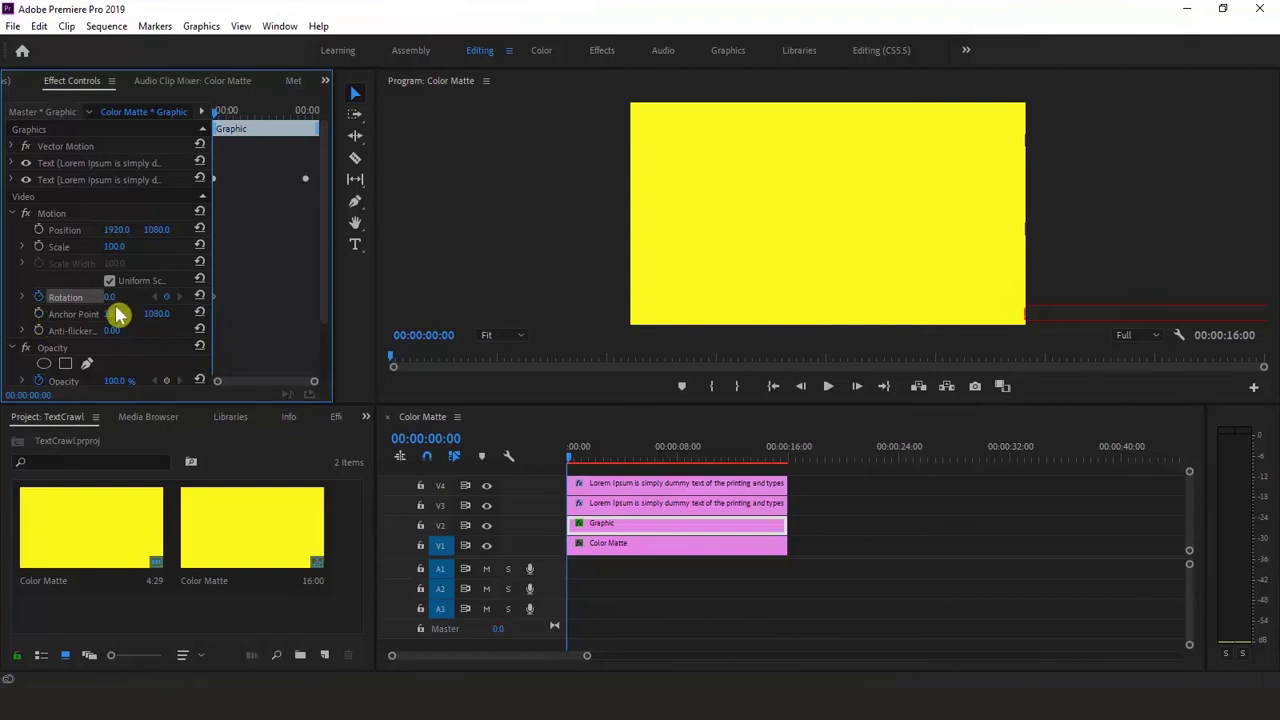
left_click(23, 297)
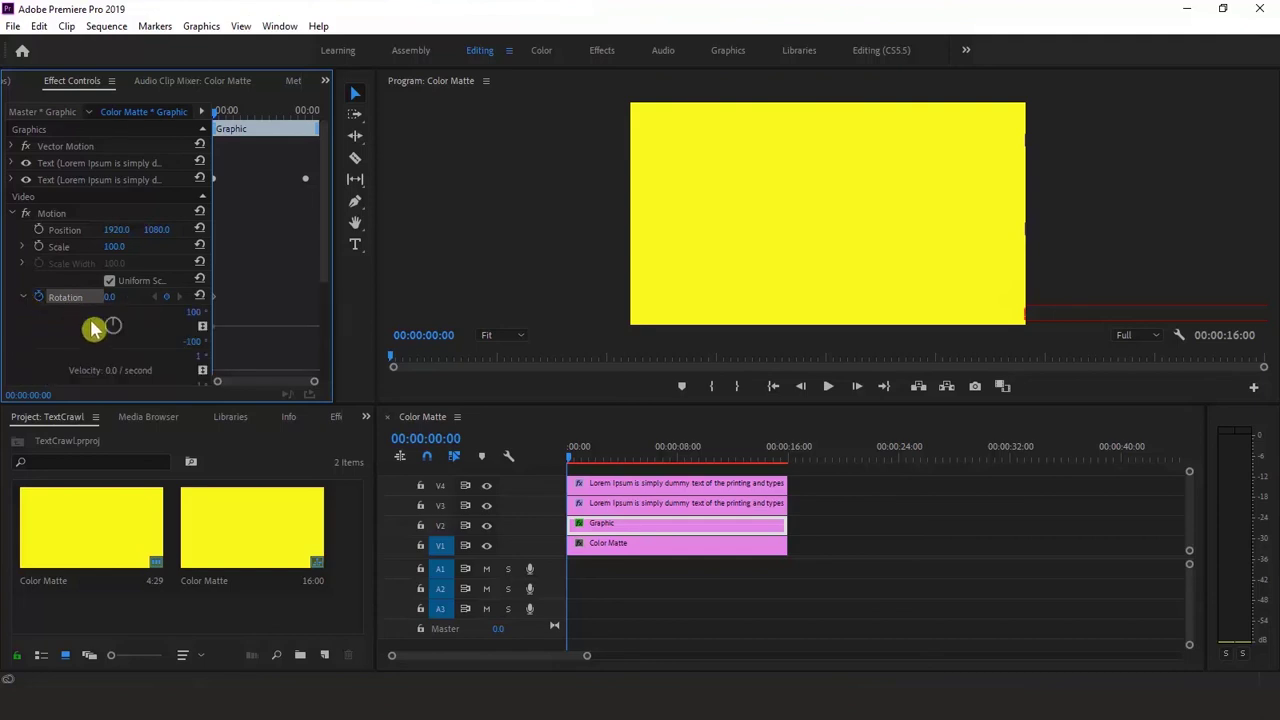
left_click_drag(113, 330, 117, 329)
key("space")
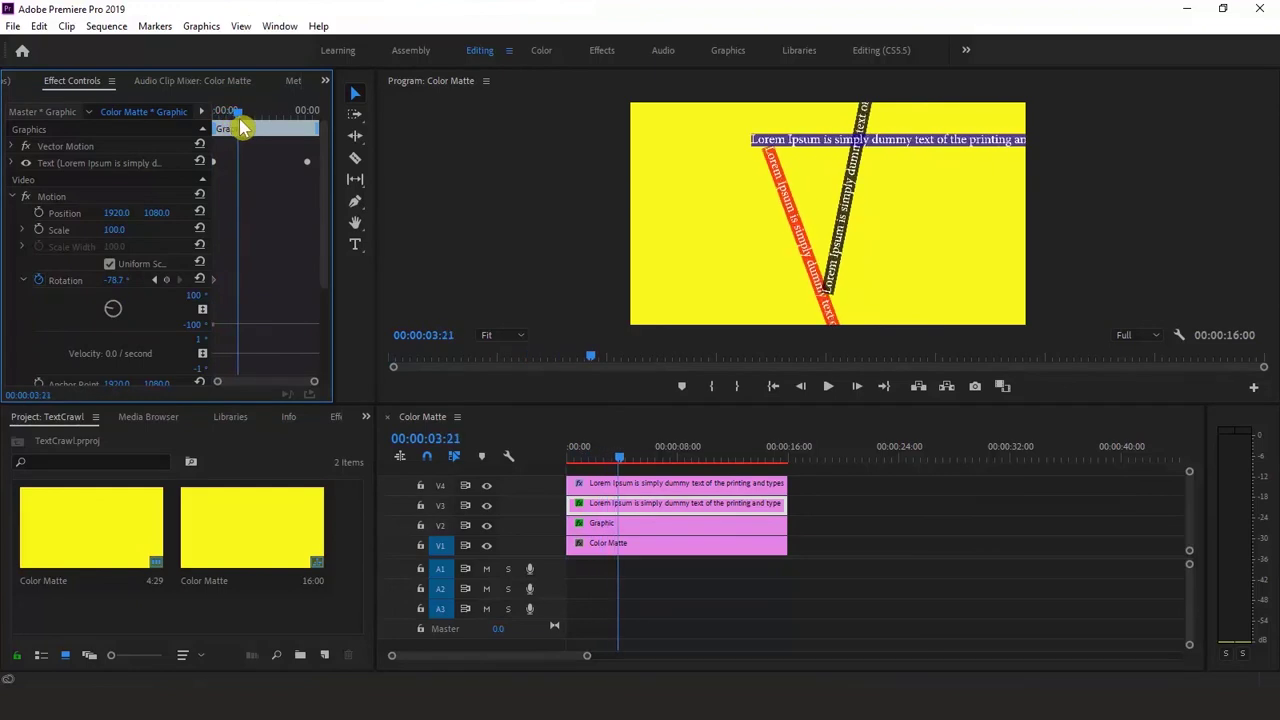
key("space")
Step: Rotate the dark strip to -38.7° so it crosses the red bar
mouse_move(249, 133)
left_mouse_down()
mouse_move(317, 164)
mouse_move(251, 149)
left_mouse_up()
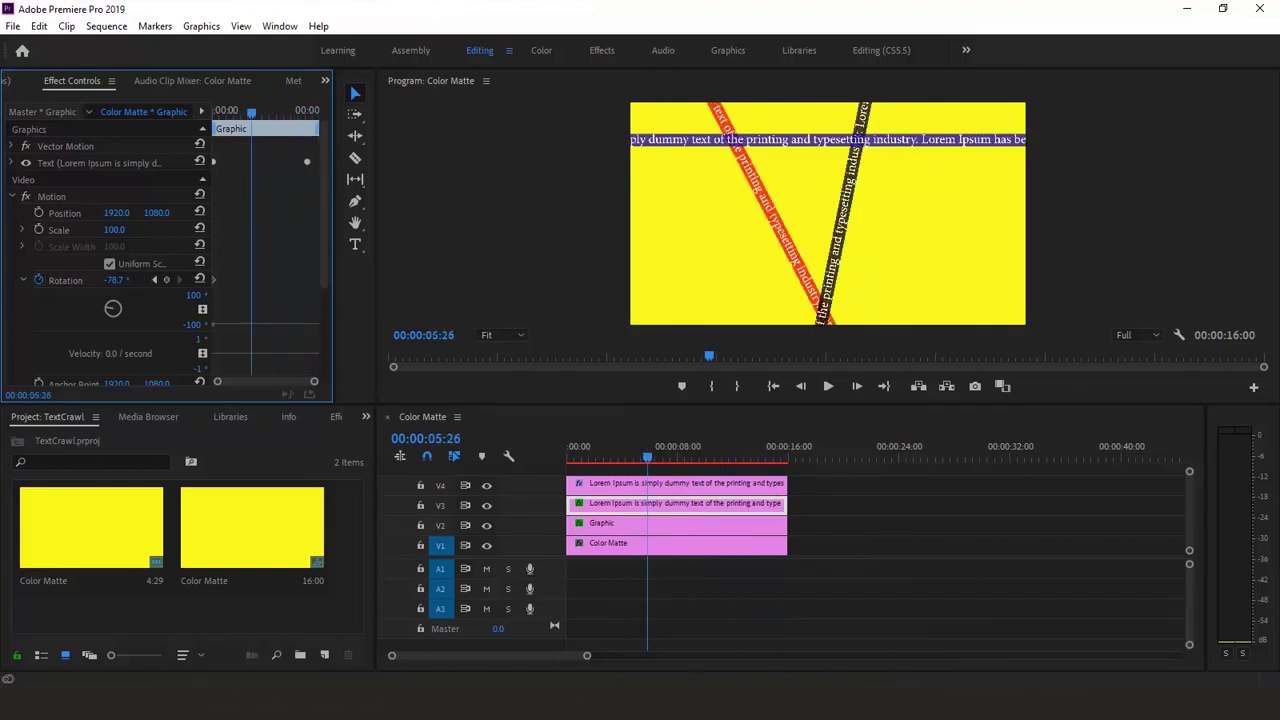
left_click_drag(115, 280, 155, 280)
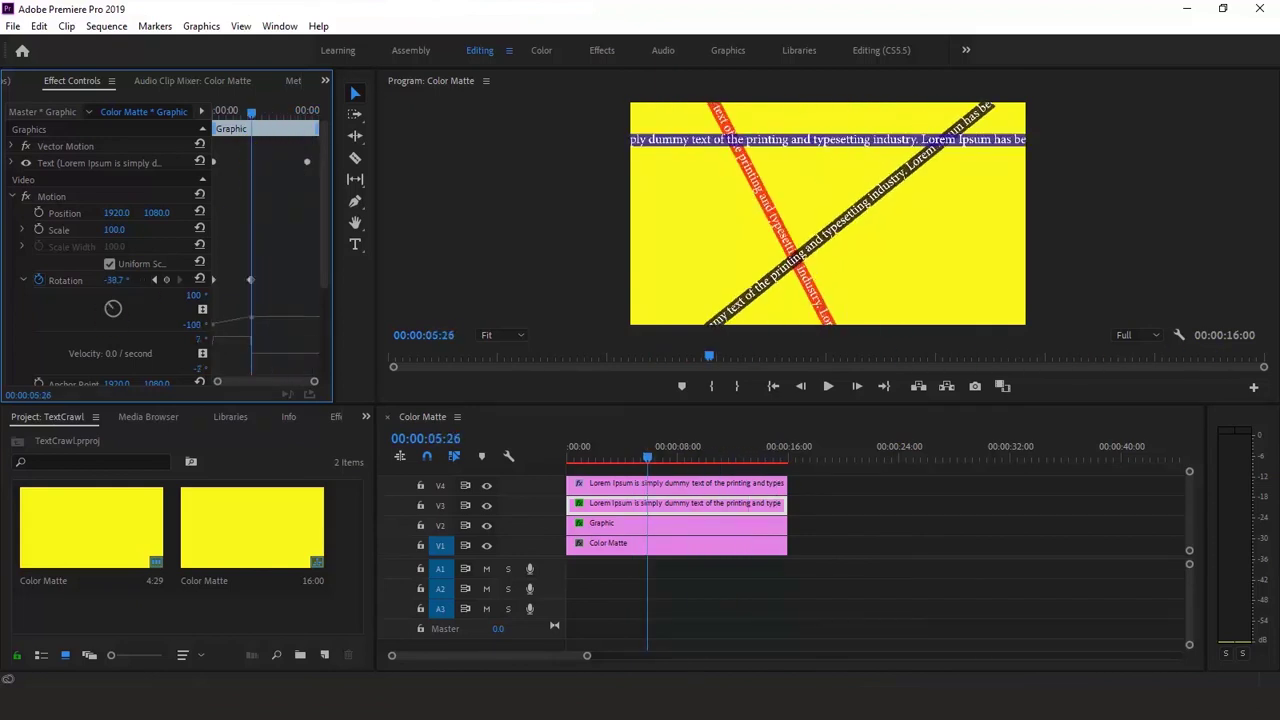
left_click(116, 281)
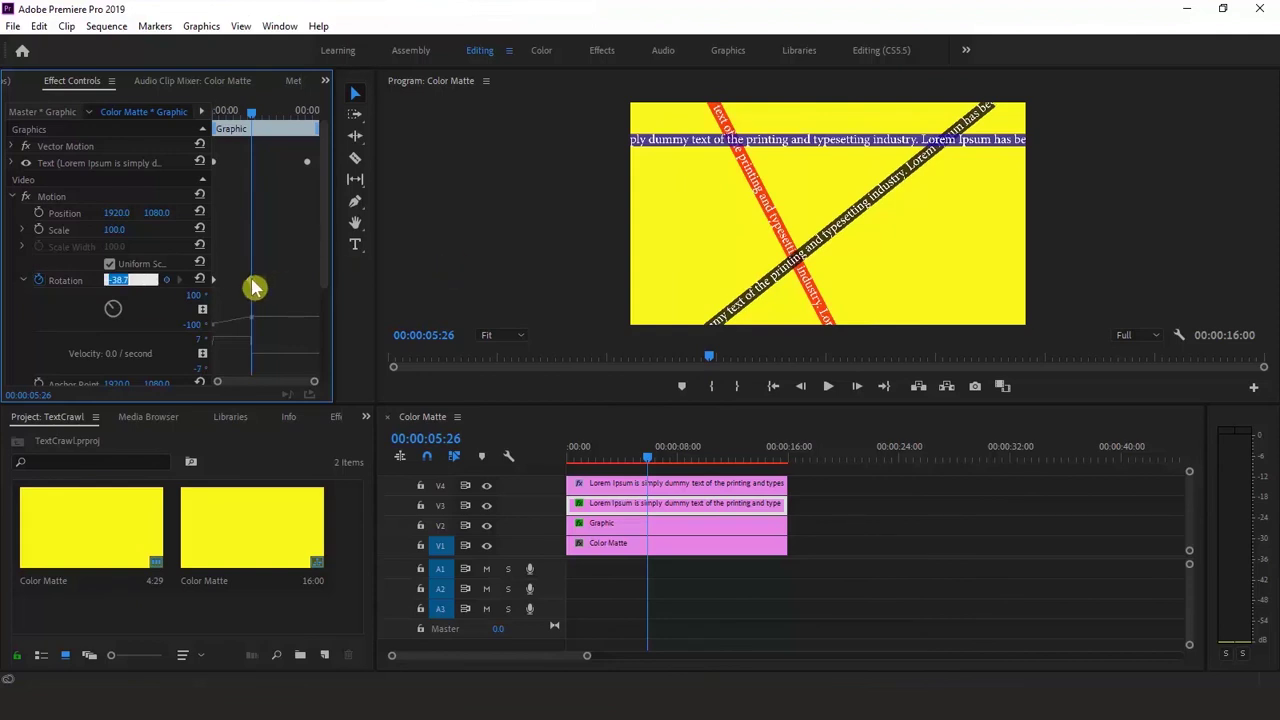